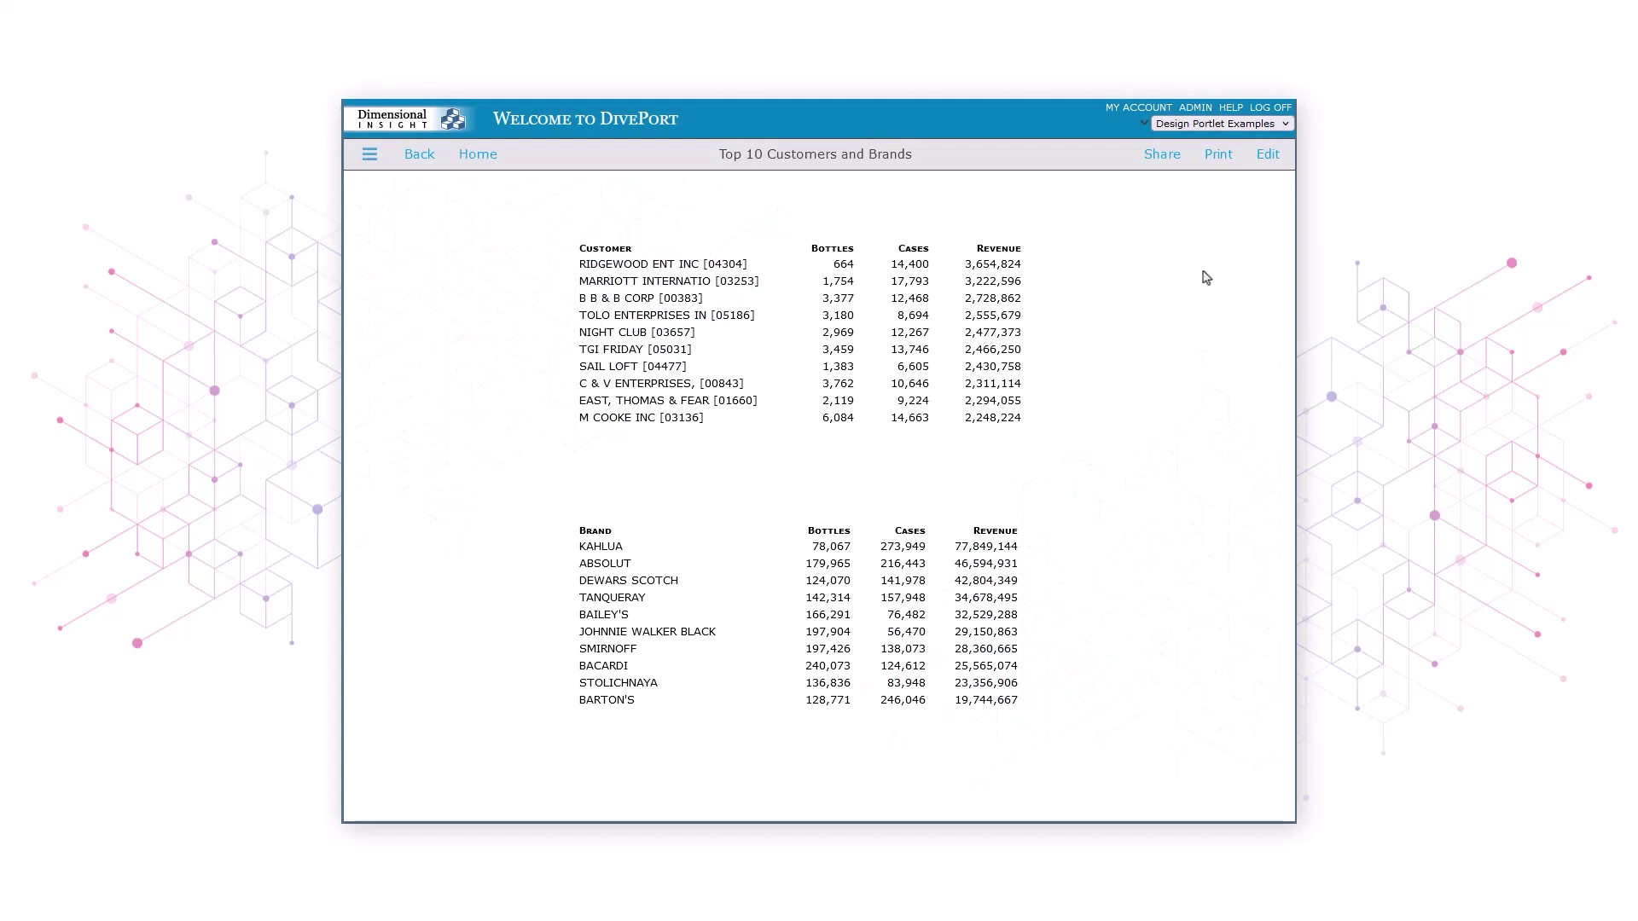
- Switch the page to edit mode and add a Background portlet of type Rectangle
{"action": "left_click", "coordinate": [1266, 157]}
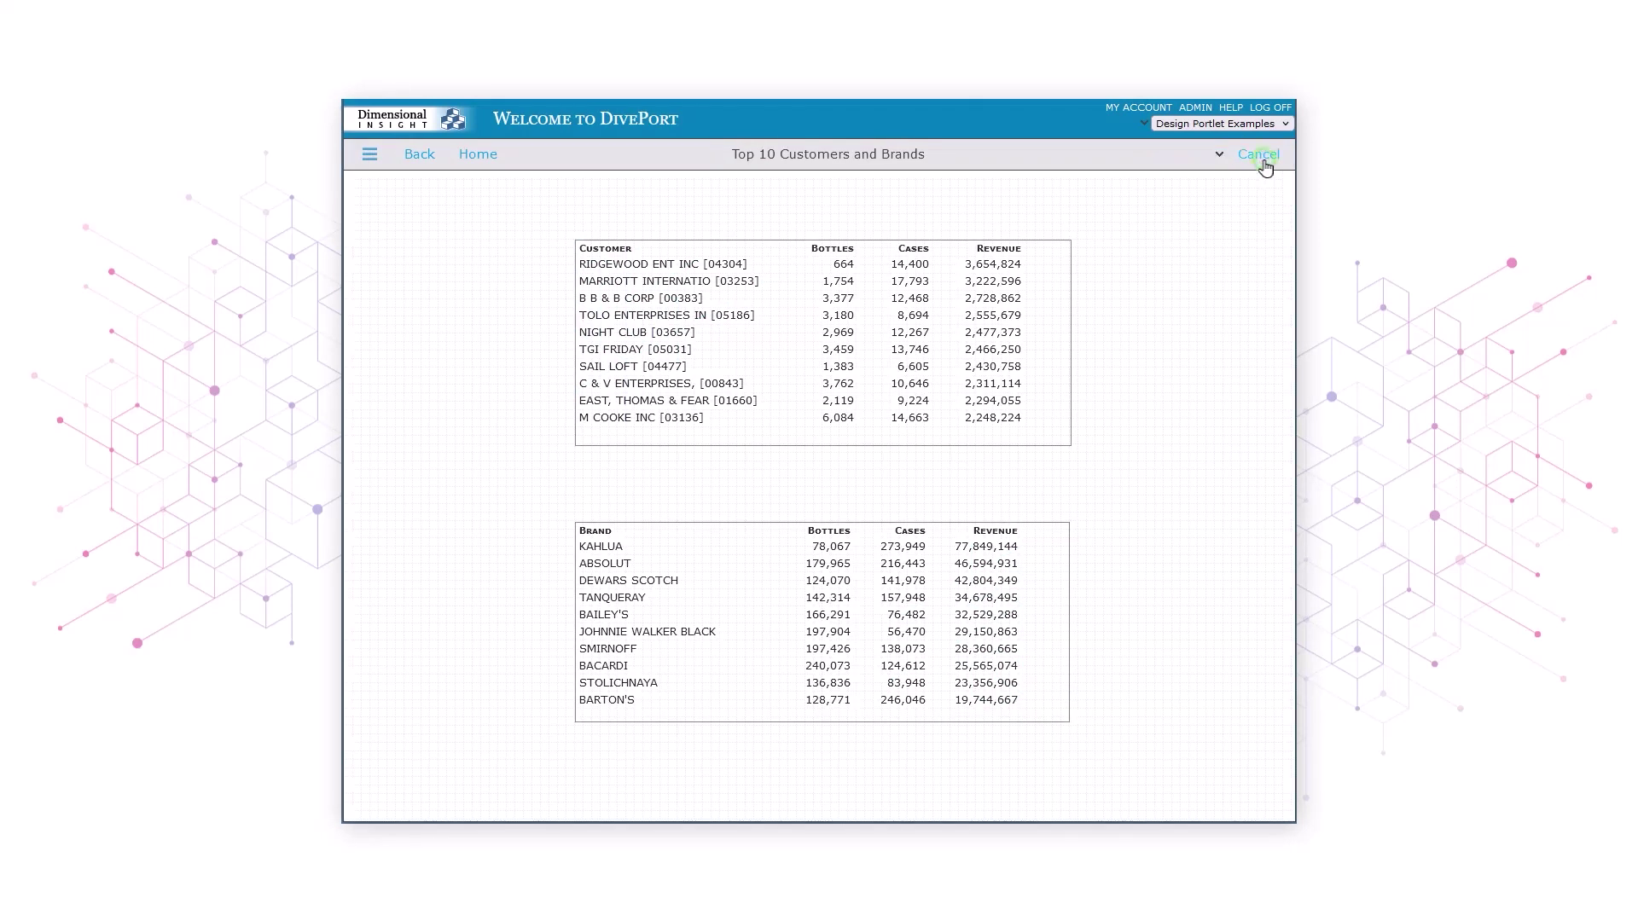
{"action": "left_click", "coordinate": [1219, 155]}
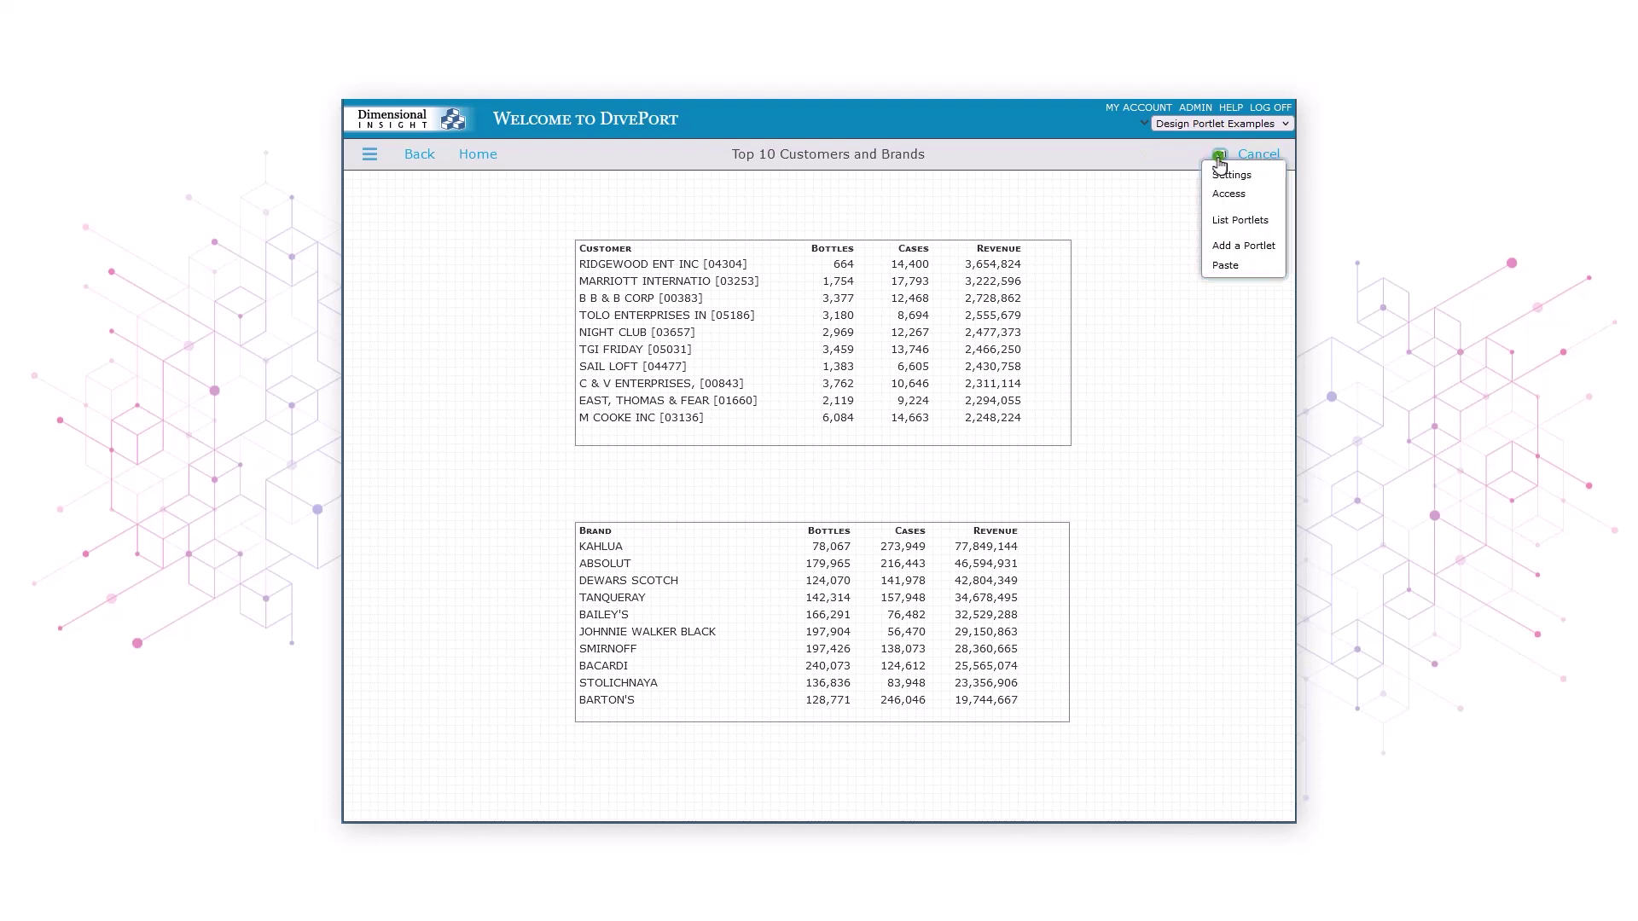
{"action": "left_click", "coordinate": [1260, 247]}
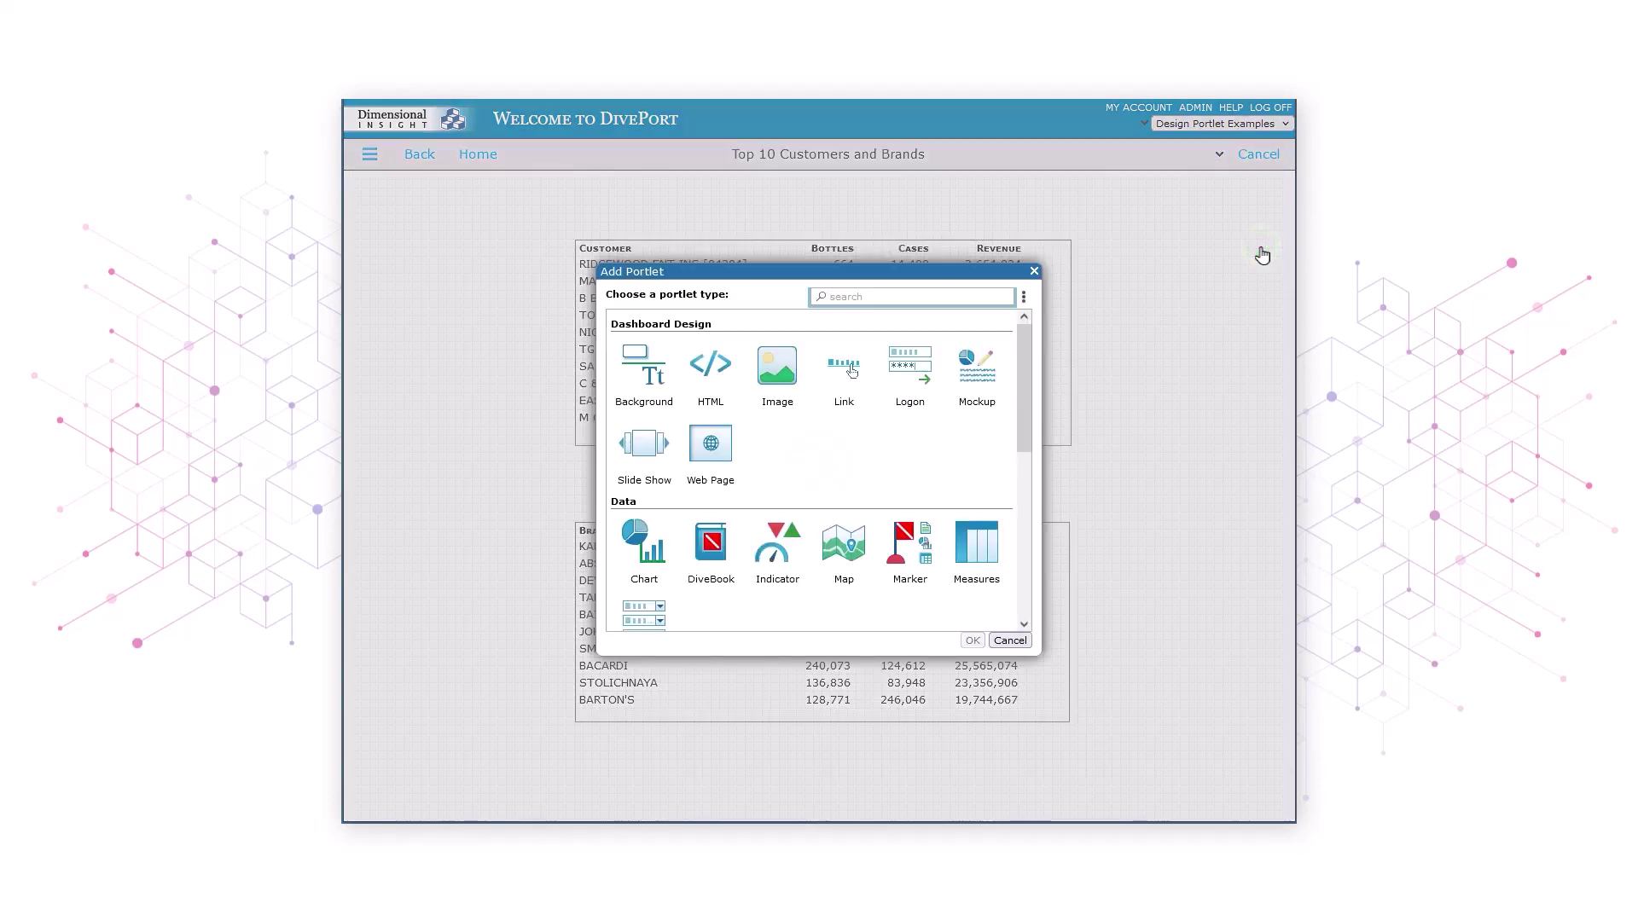
{"action": "double_click", "coordinate": [641, 388]}
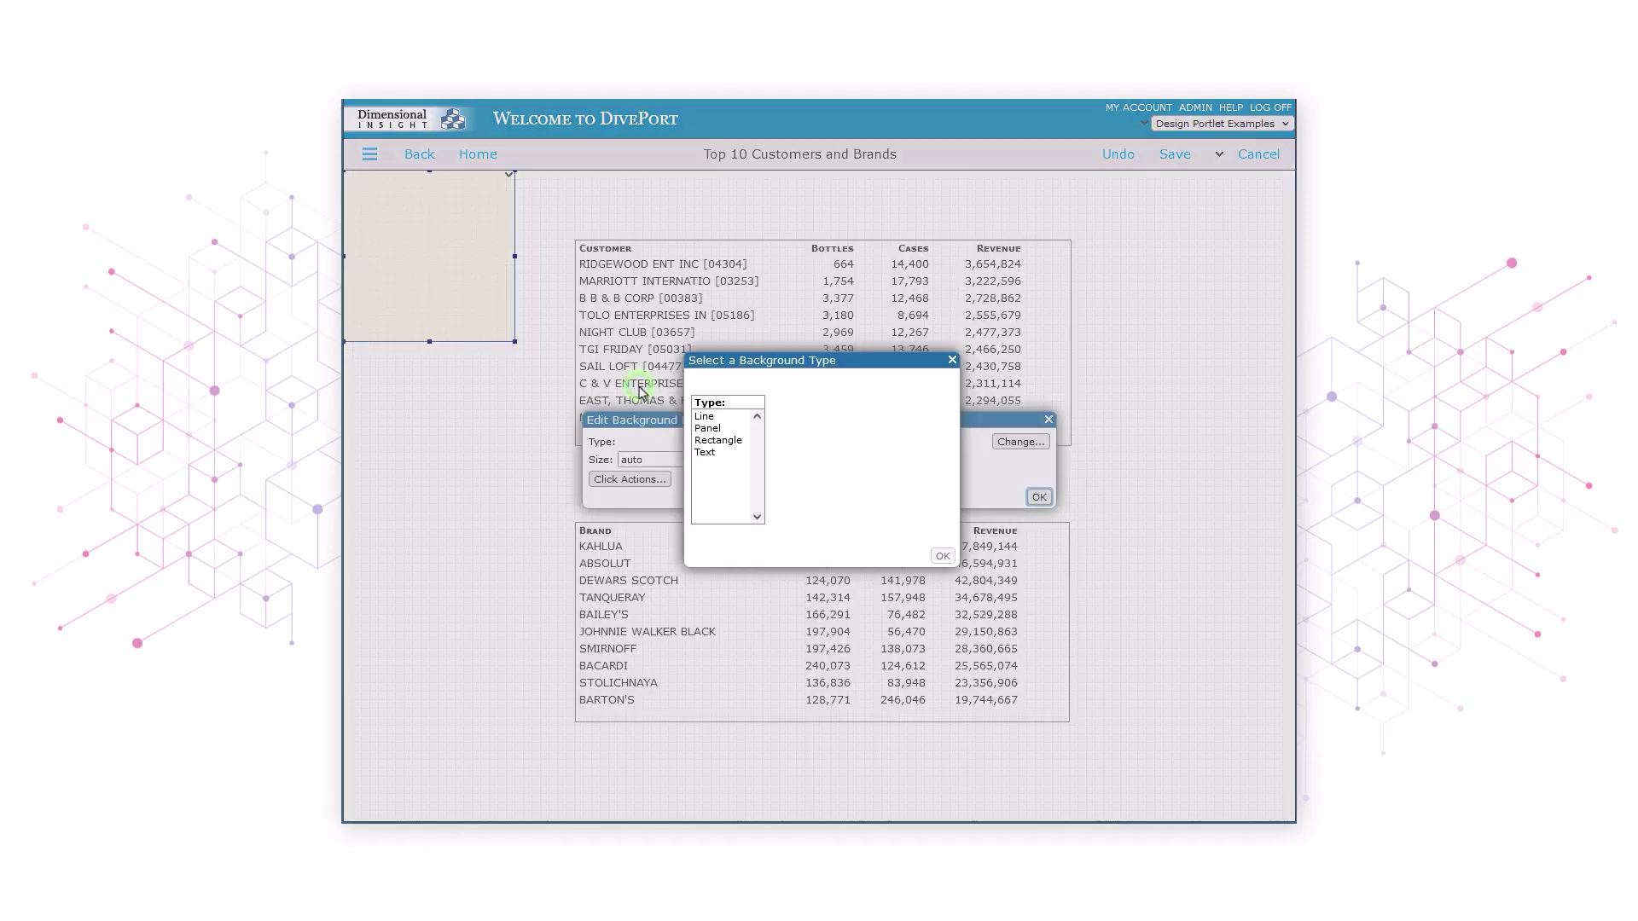
{"action": "left_click", "coordinate": [725, 440]}
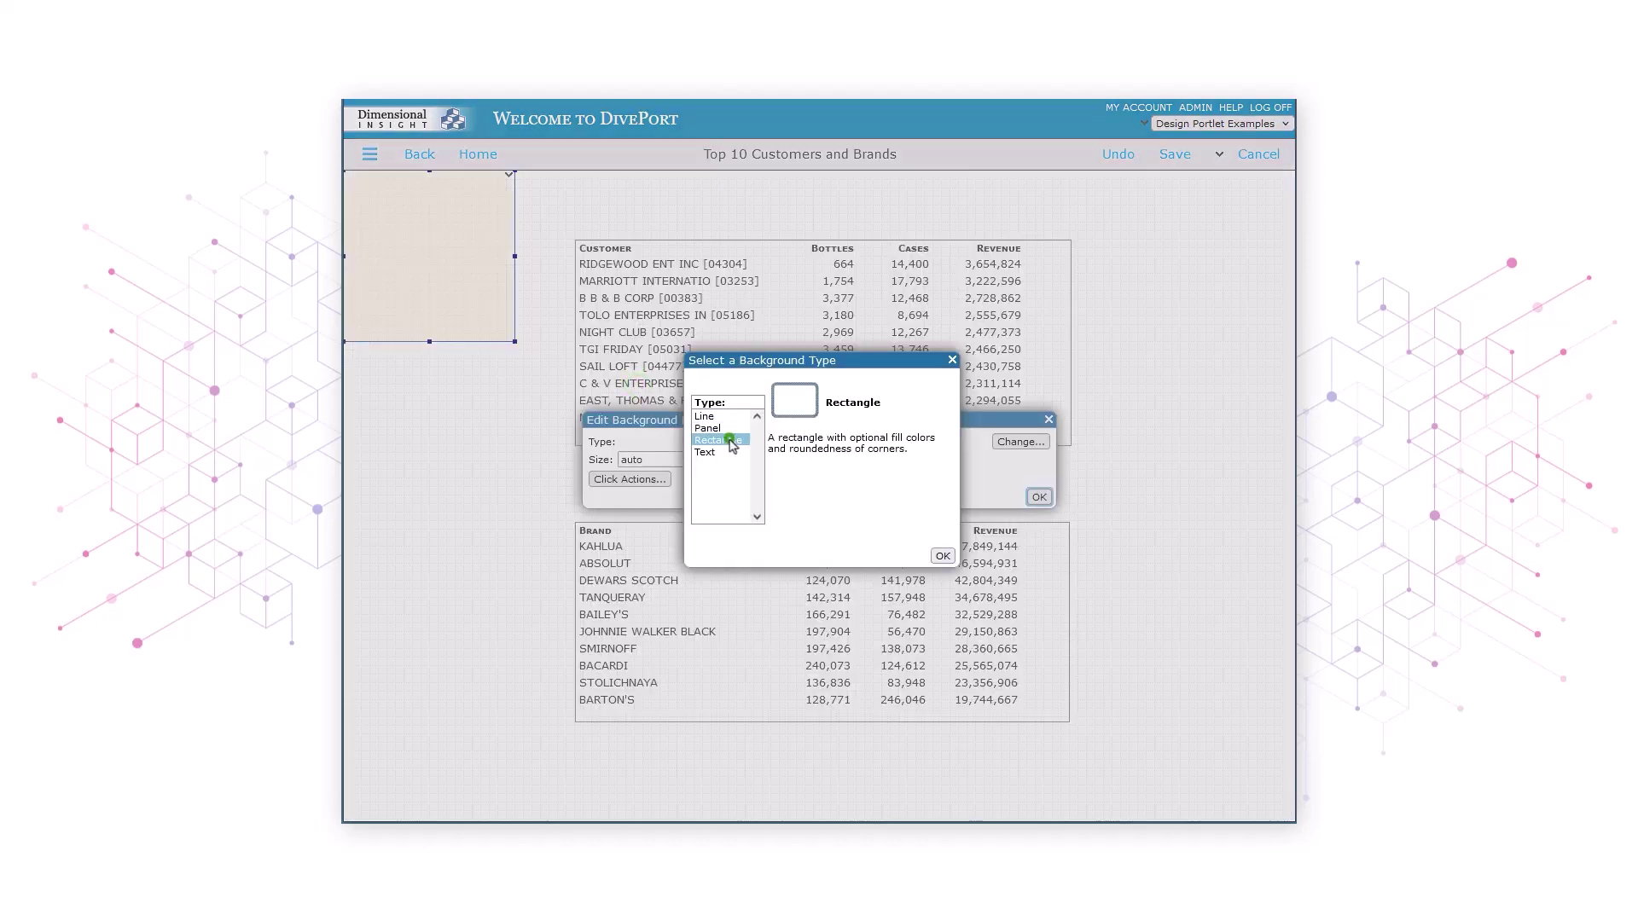
- Confirm the Rectangle type and set the rectangle outline colour to light blue
{"action": "left_click", "coordinate": [943, 556]}
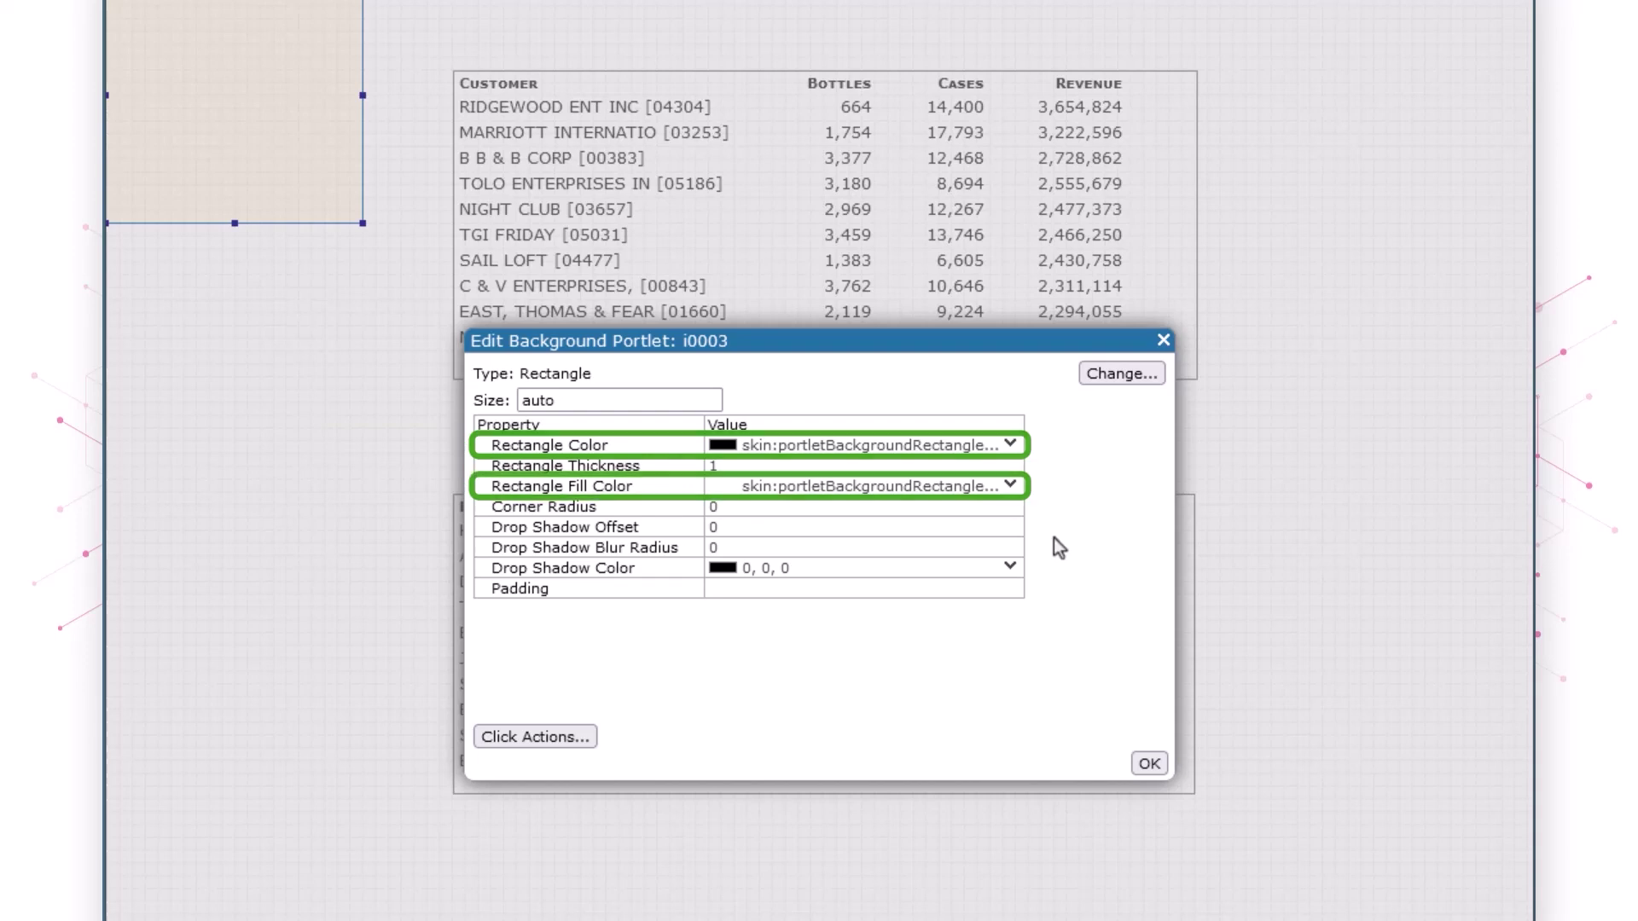
{"action": "left_click", "coordinate": [1016, 454]}
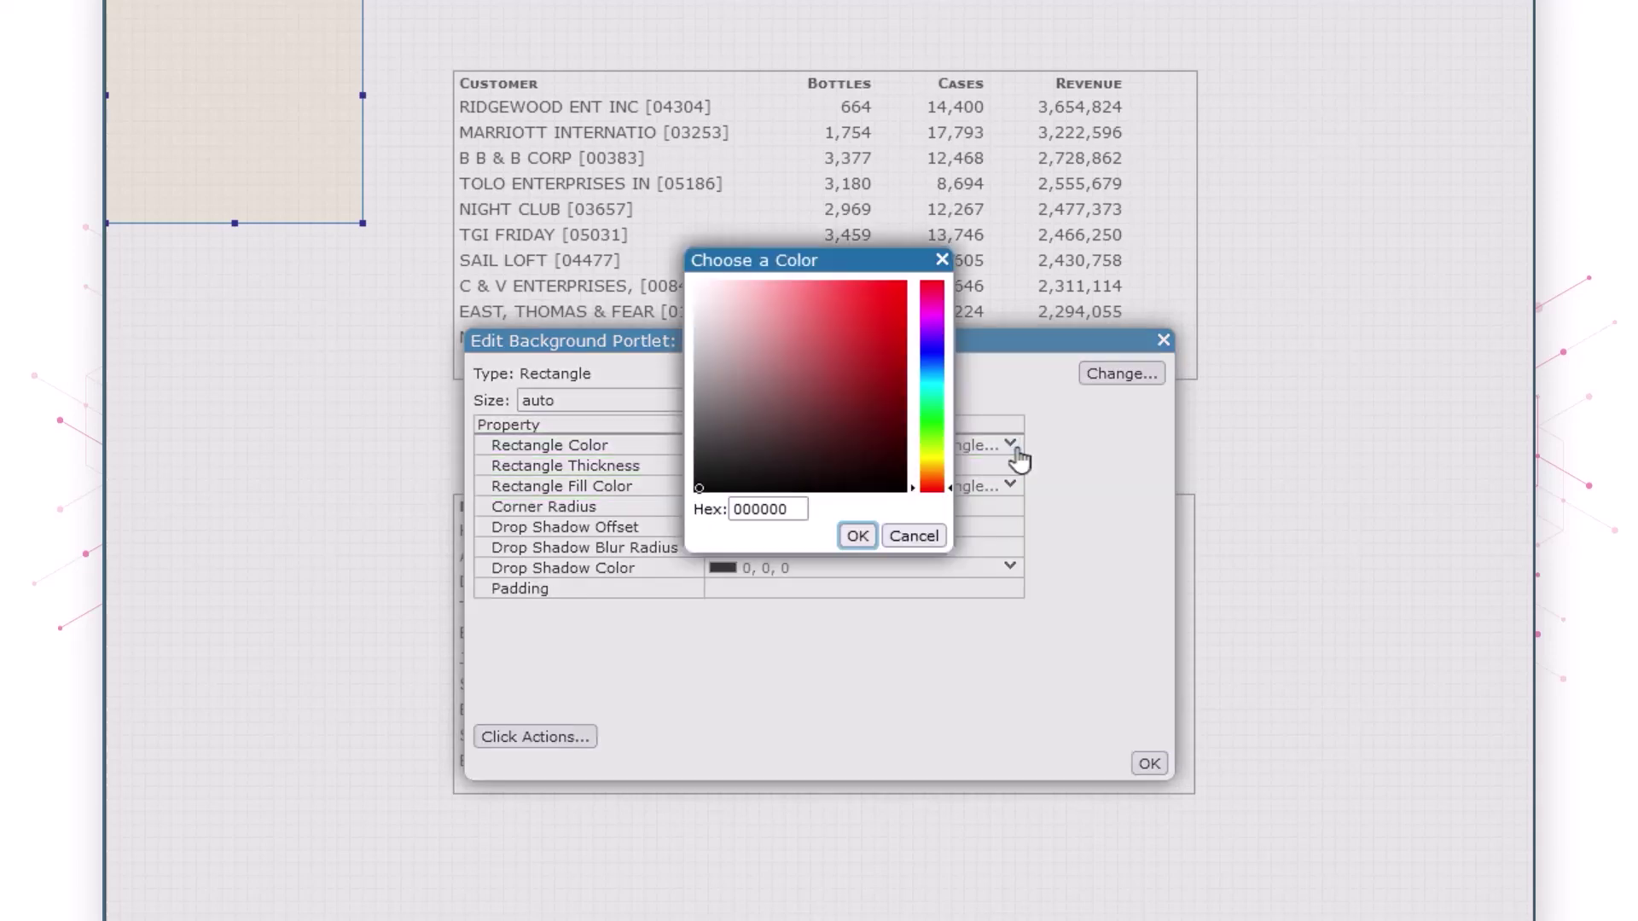
{"action": "left_click", "coordinate": [932, 374]}
{"action": "left_click", "coordinate": [752, 282]}
{"action": "left_click", "coordinate": [856, 536]}
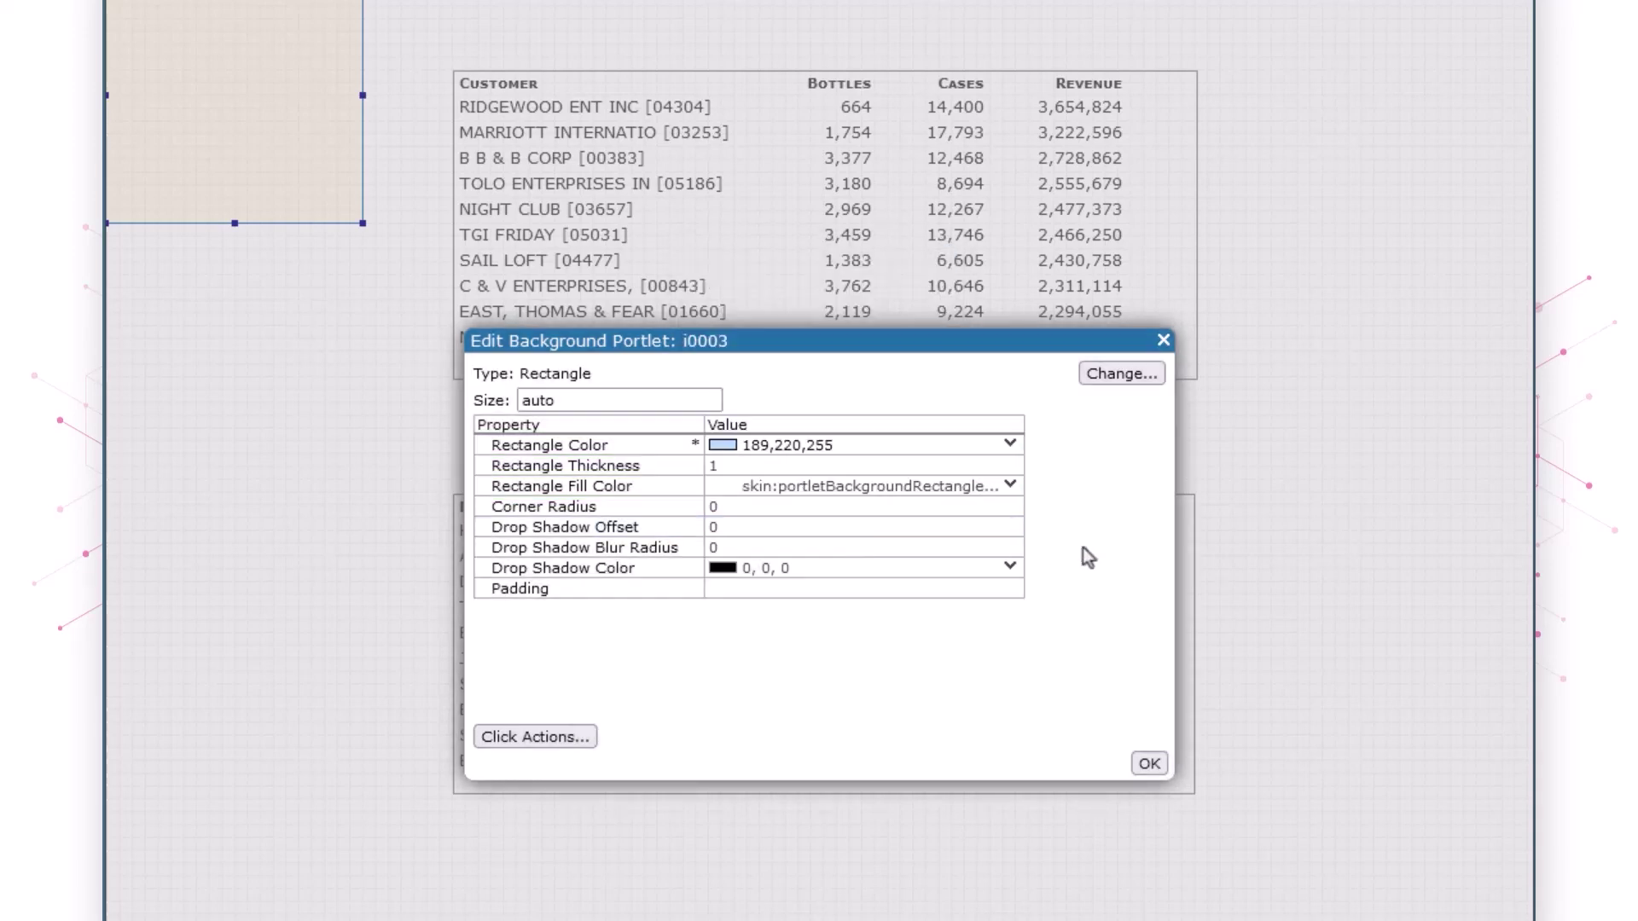
- Copy the light blue 189,220,255 into the fill colour and set corner radius 10
{"action": "left_click", "coordinate": [909, 453]}
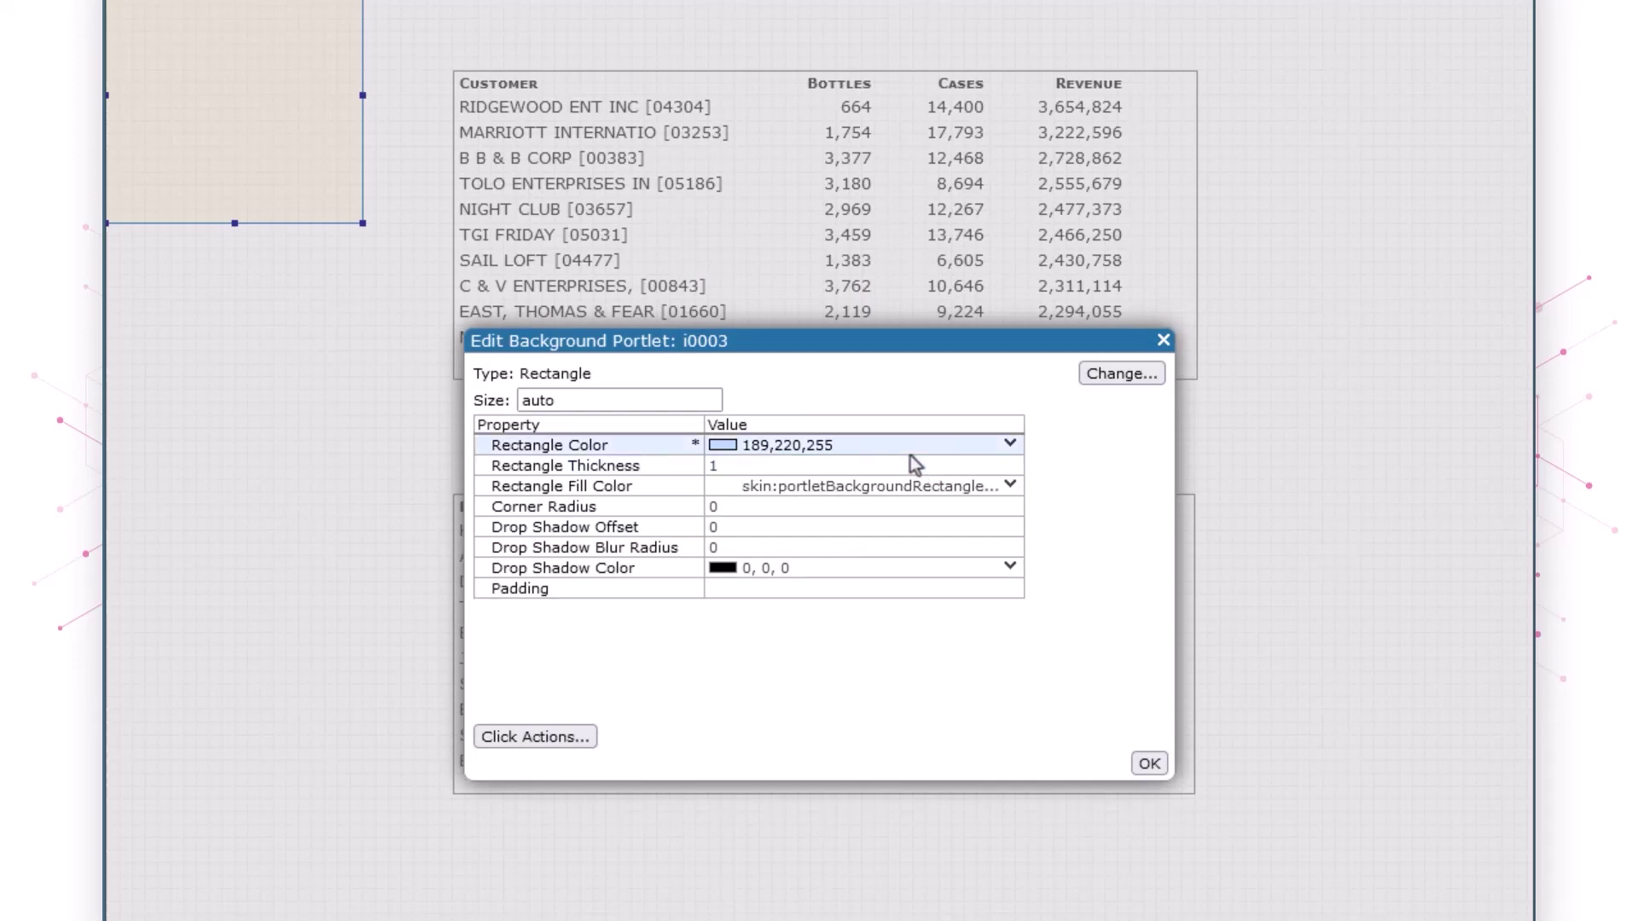
{"action": "left_click", "coordinate": [908, 448]}
{"action": "key", "text": "ctrl+c"}
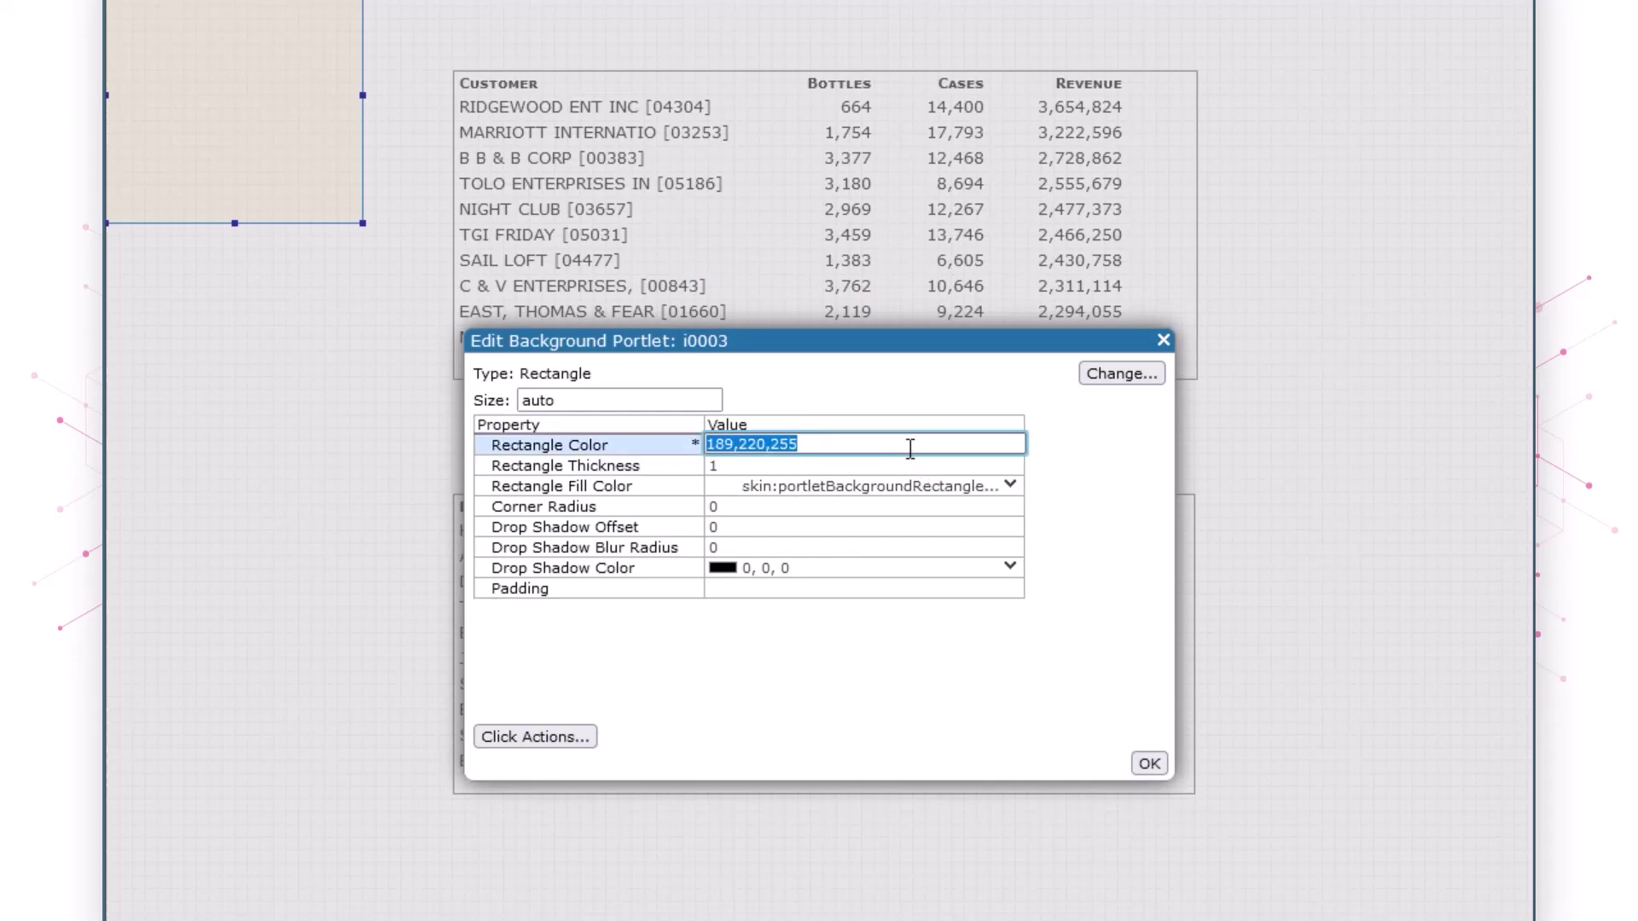
{"action": "left_click", "coordinate": [879, 488]}
{"action": "key", "text": "ctrl+v"}
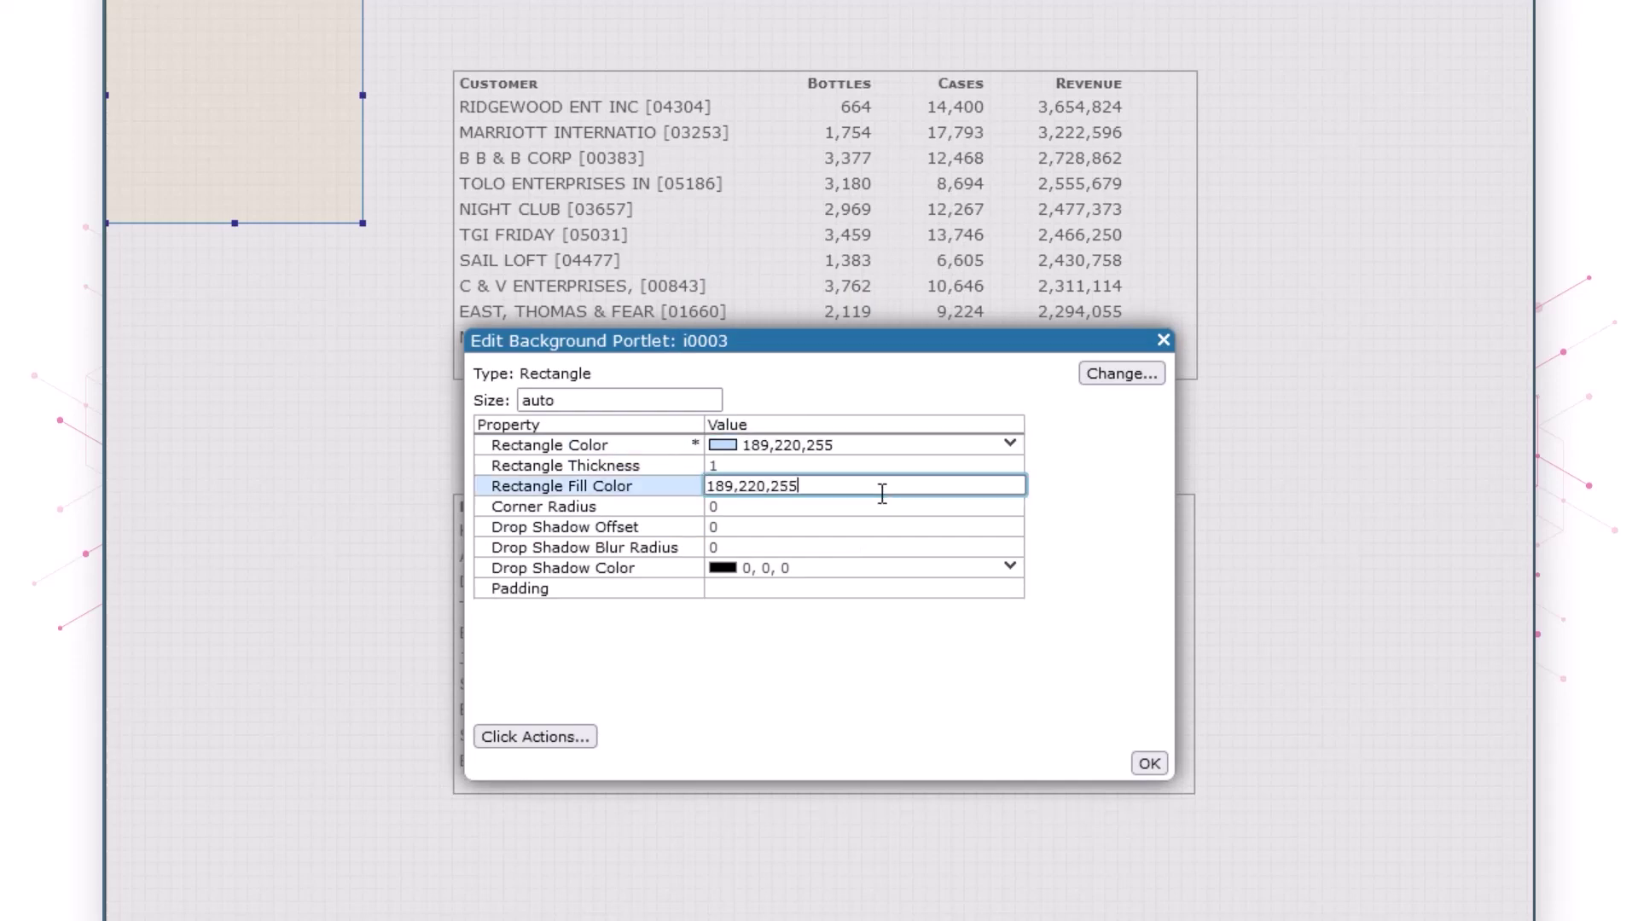
{"action": "key", "text": "Return"}
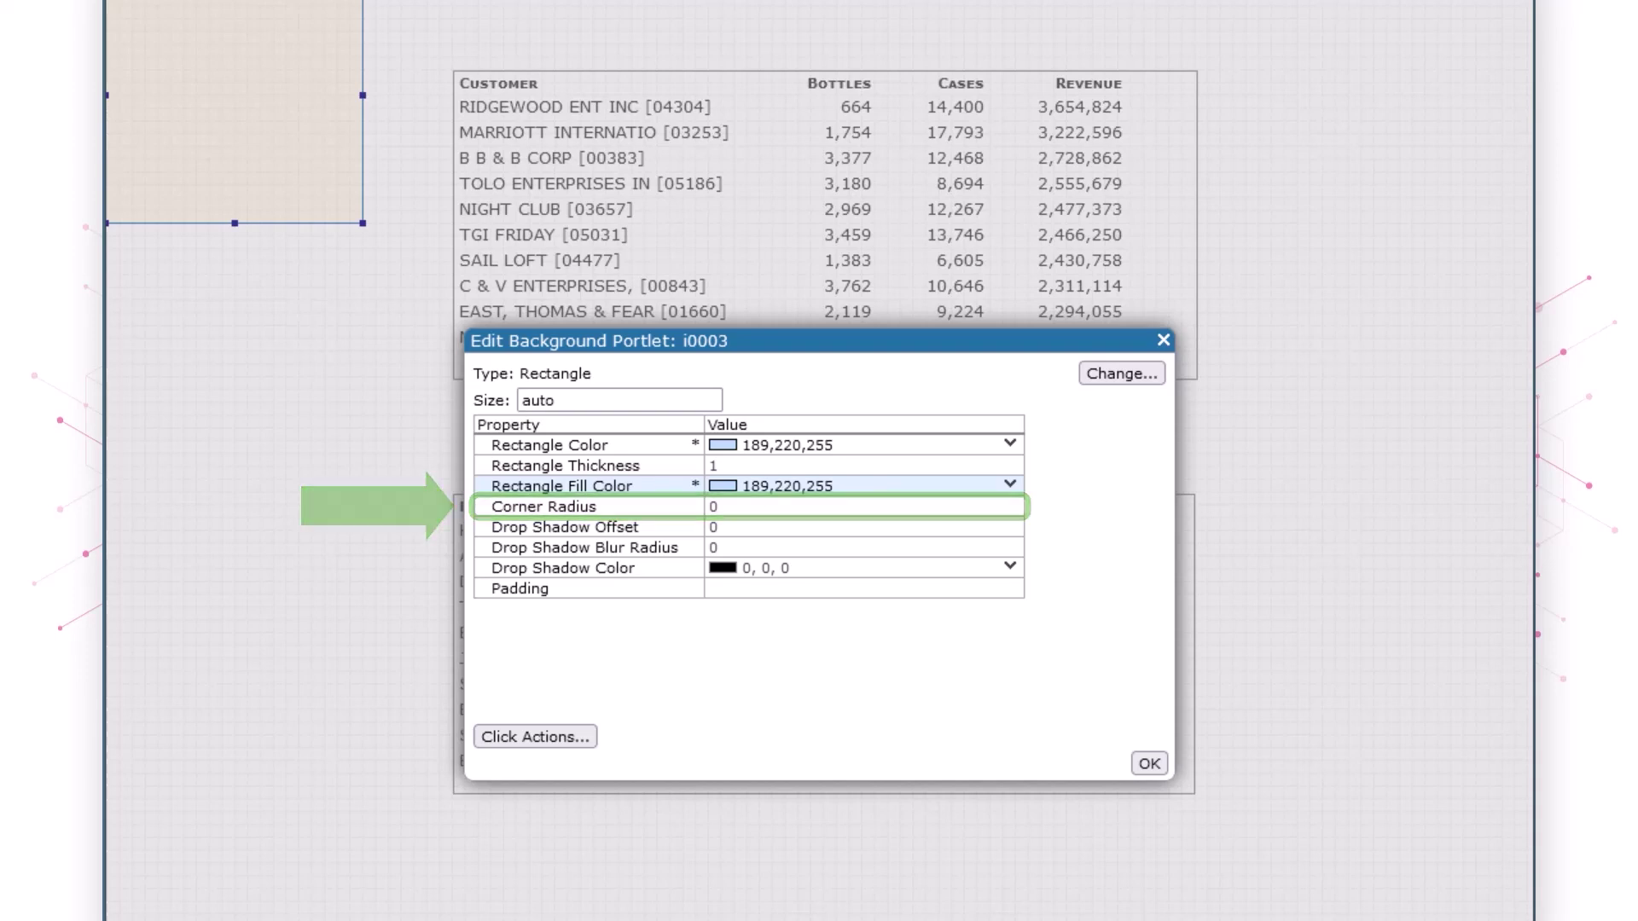
{"action": "left_click", "coordinate": [795, 506]}
{"action": "type", "text": "10"}
{"action": "key", "text": "Return"}
- Apply the rectangle settings, then move and stretch the rectangle over both tables
{"action": "left_click", "coordinate": [1139, 775]}
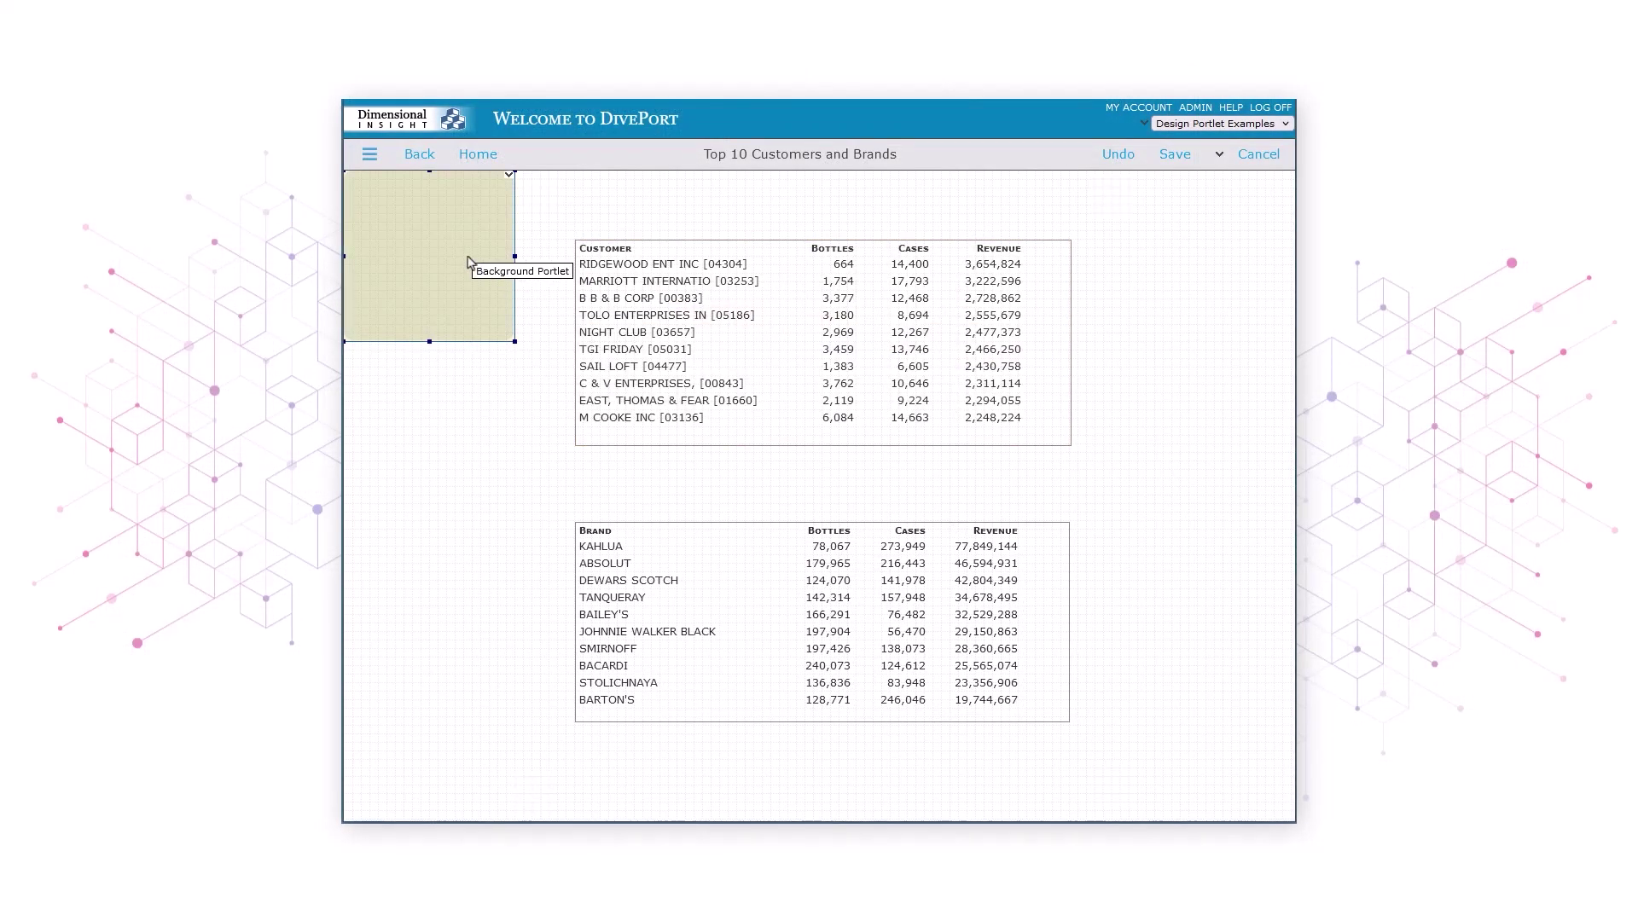
{"action": "left_click_drag", "start_coordinate": [488, 275], "coordinate": [682, 298]}
{"action": "left_click_drag", "start_coordinate": [710, 367], "coordinate": [1103, 770]}
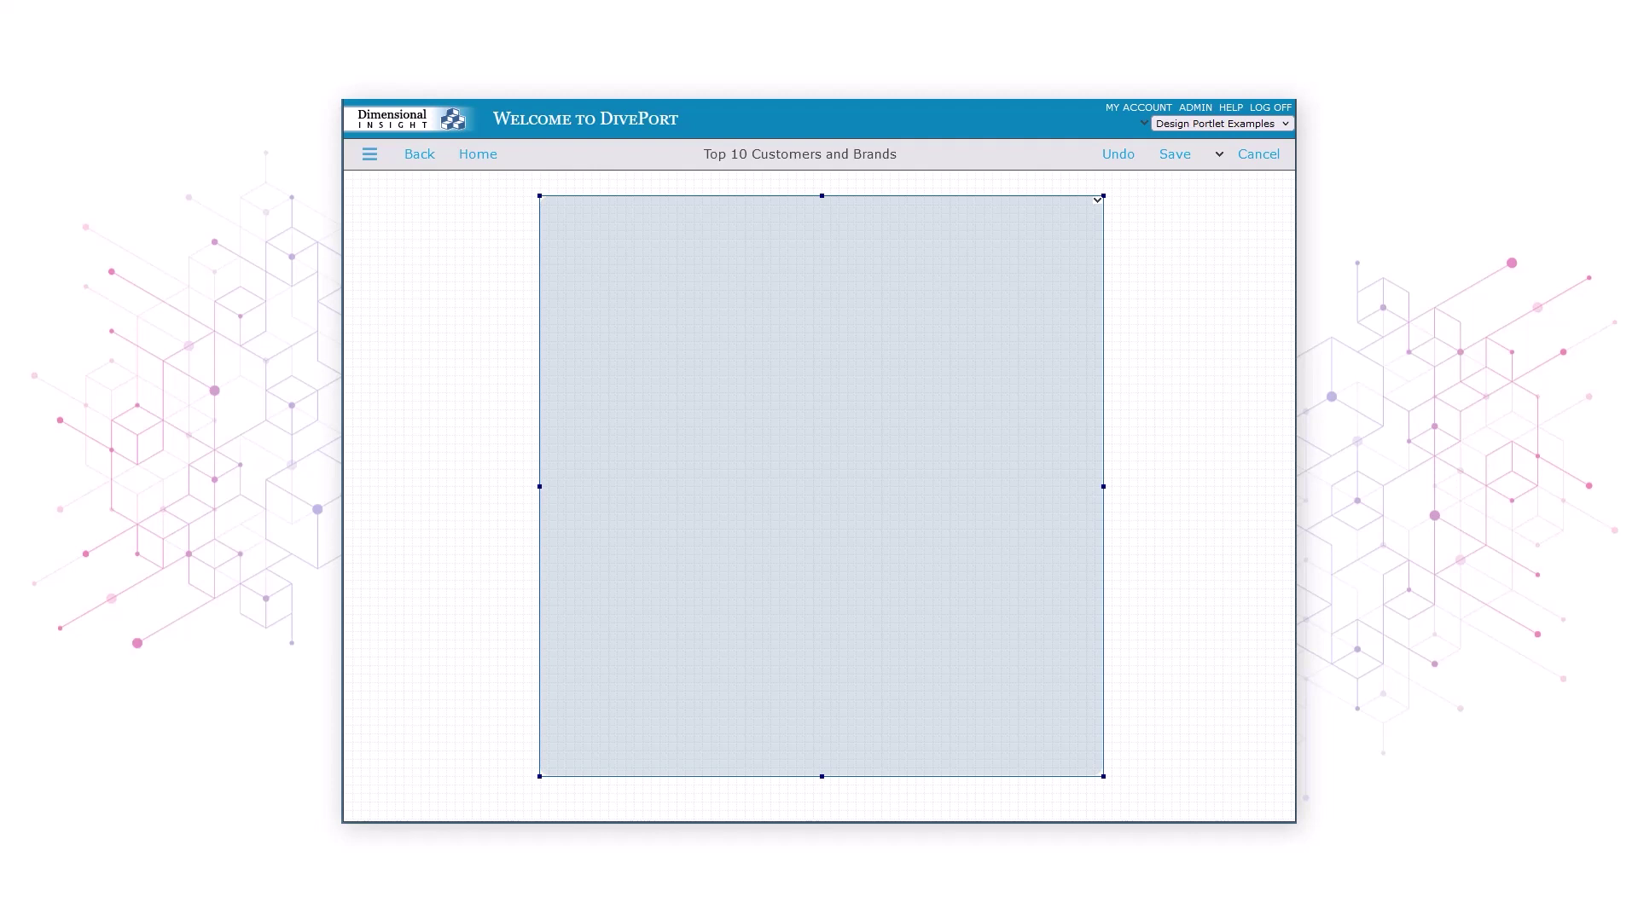
- Send the light-blue rectangle to the bottom so both tables show above it
{"action": "right_click", "coordinate": [915, 597]}
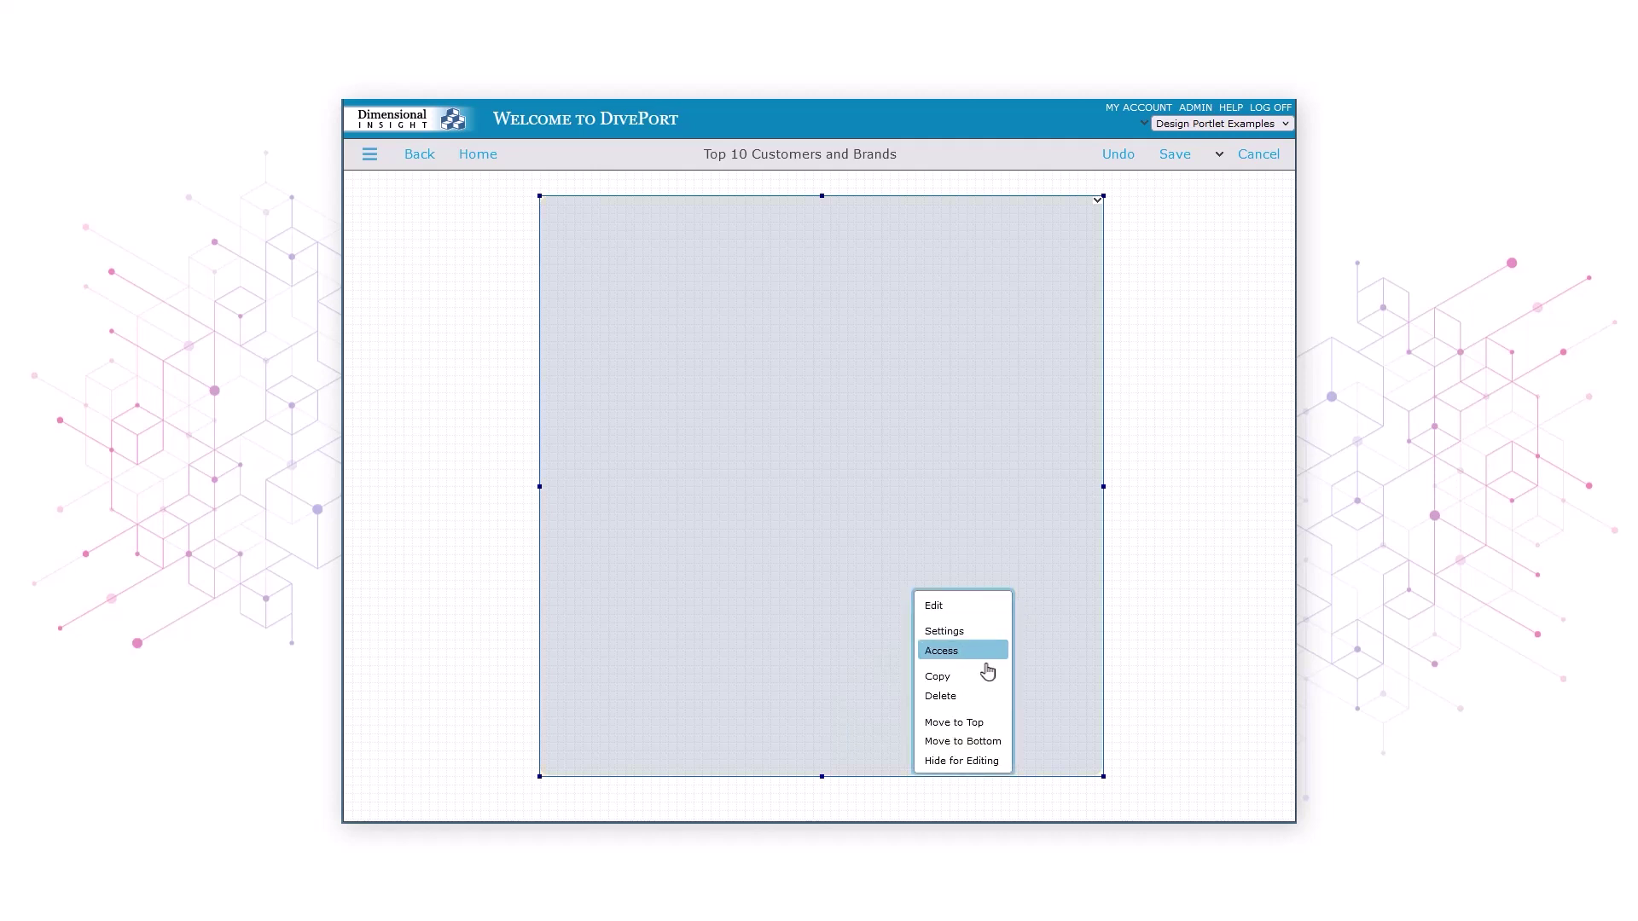
{"action": "left_click", "coordinate": [998, 742]}
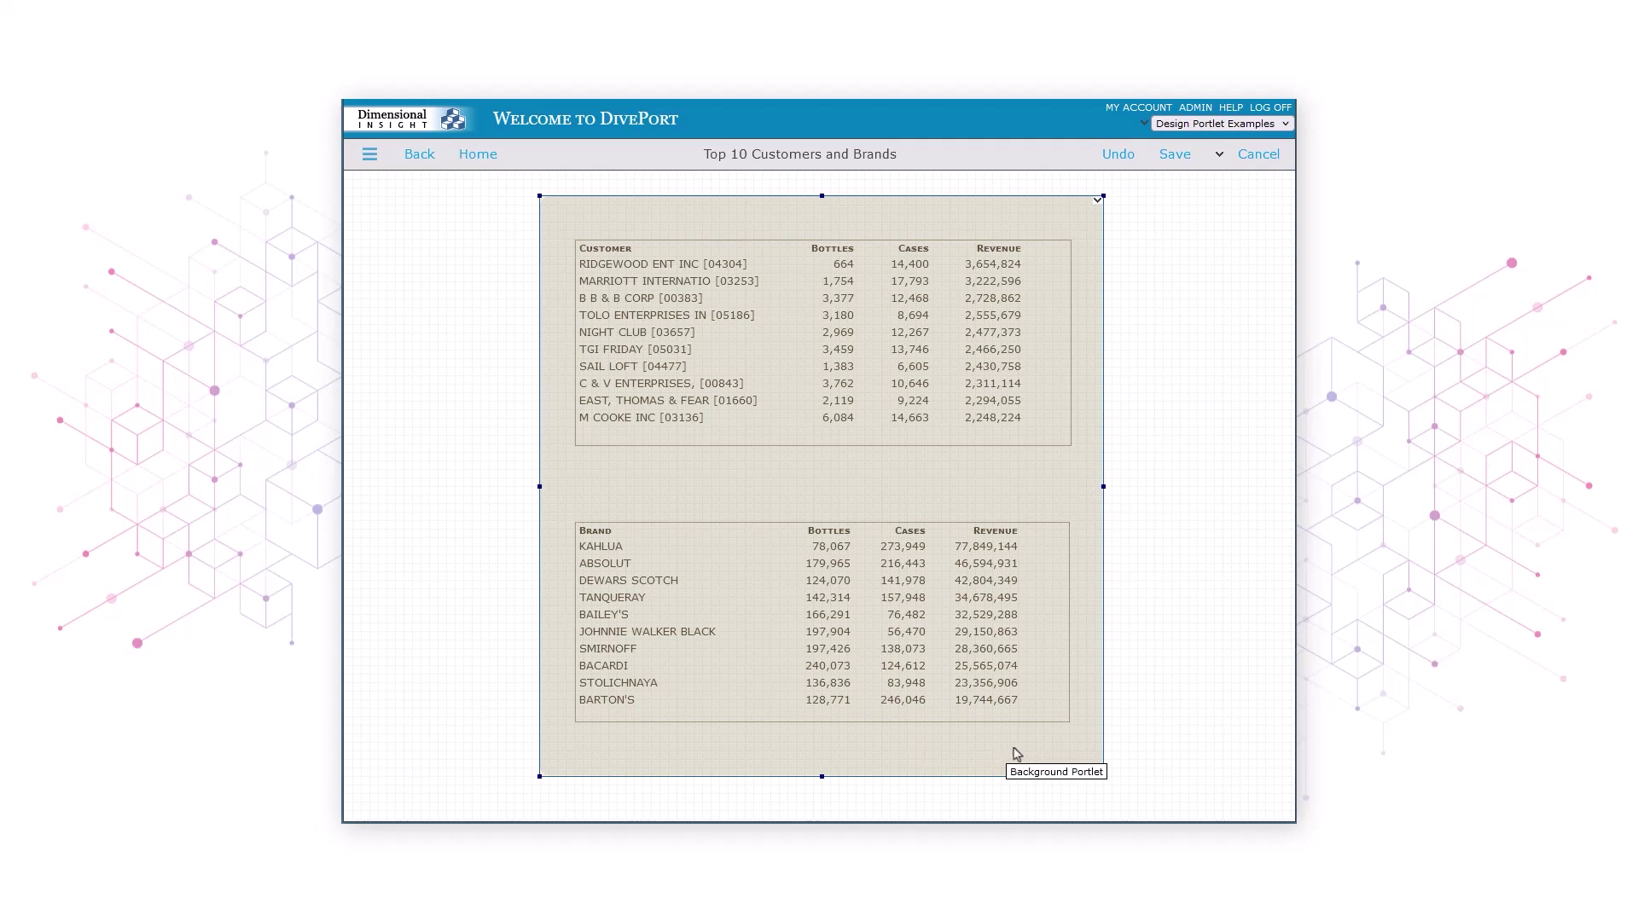
{"action": "left_click", "coordinate": [1210, 752]}
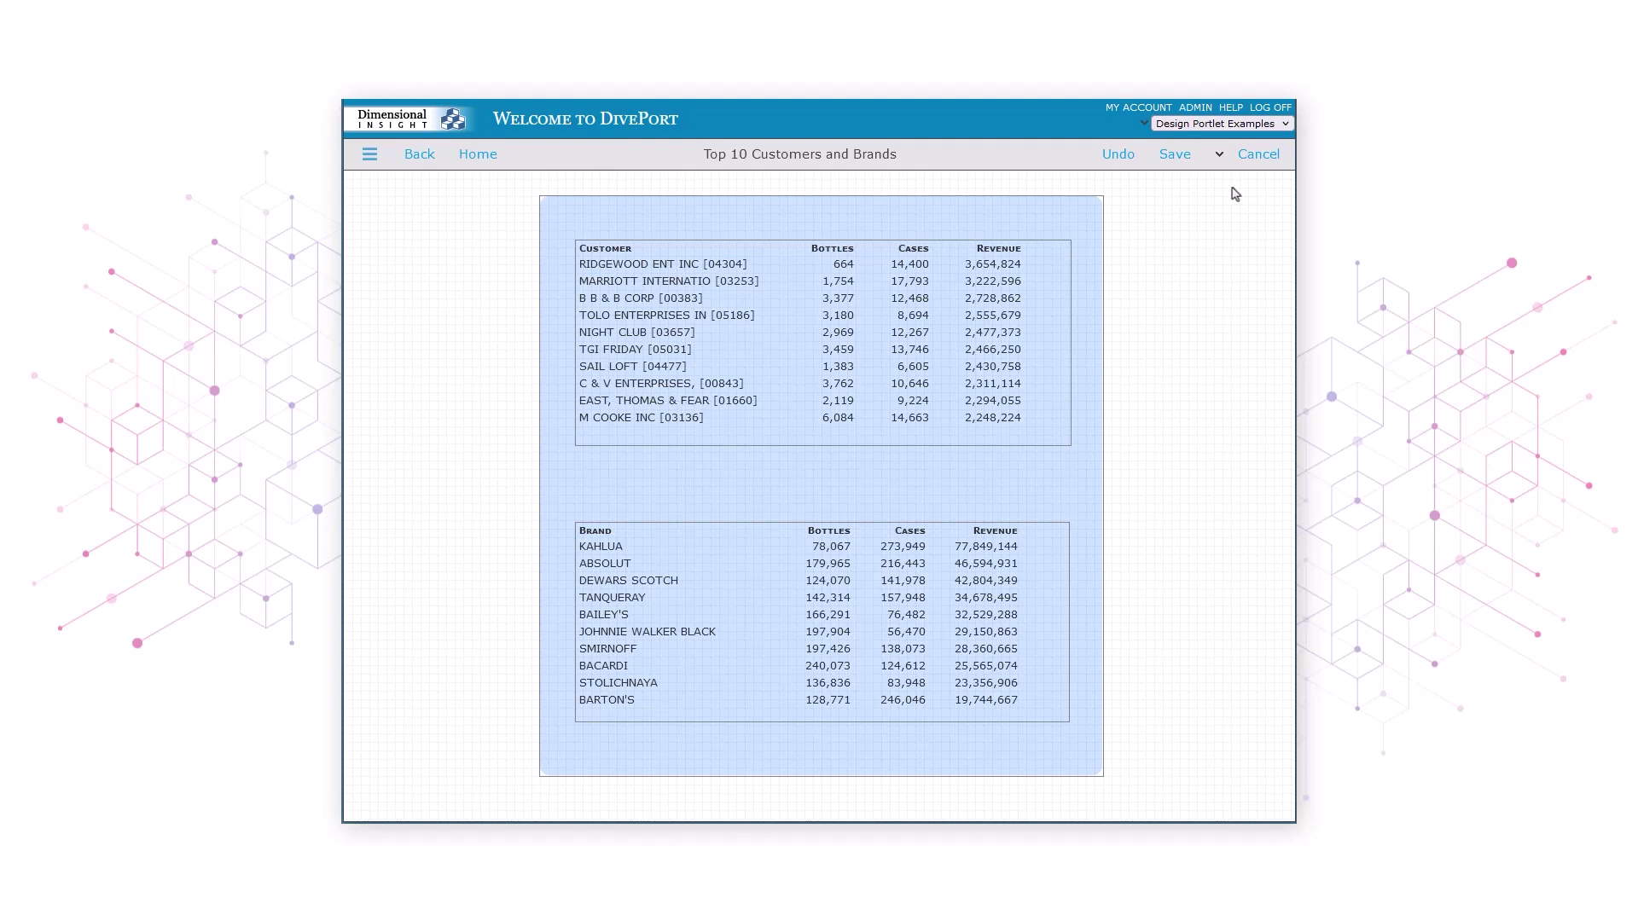
- Add a second Background portlet and confirm Rectangle as its type
{"action": "left_click", "coordinate": [1220, 155]}
{"action": "left_click", "coordinate": [1259, 247]}
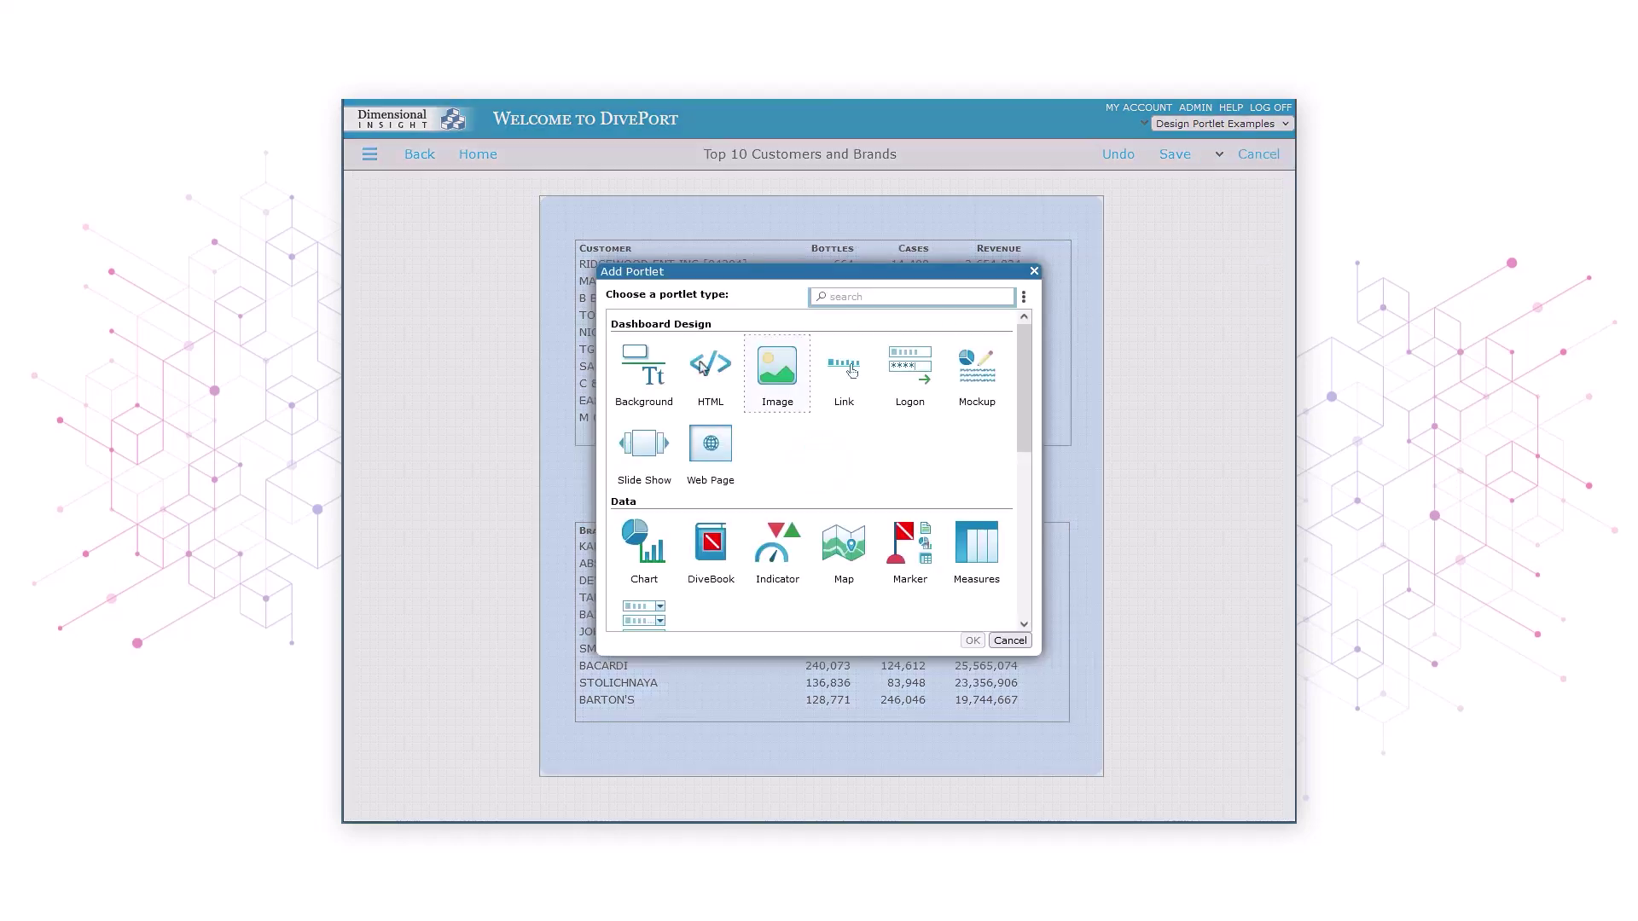
{"action": "double_click", "coordinate": [640, 367]}
{"action": "left_click", "coordinate": [700, 440]}
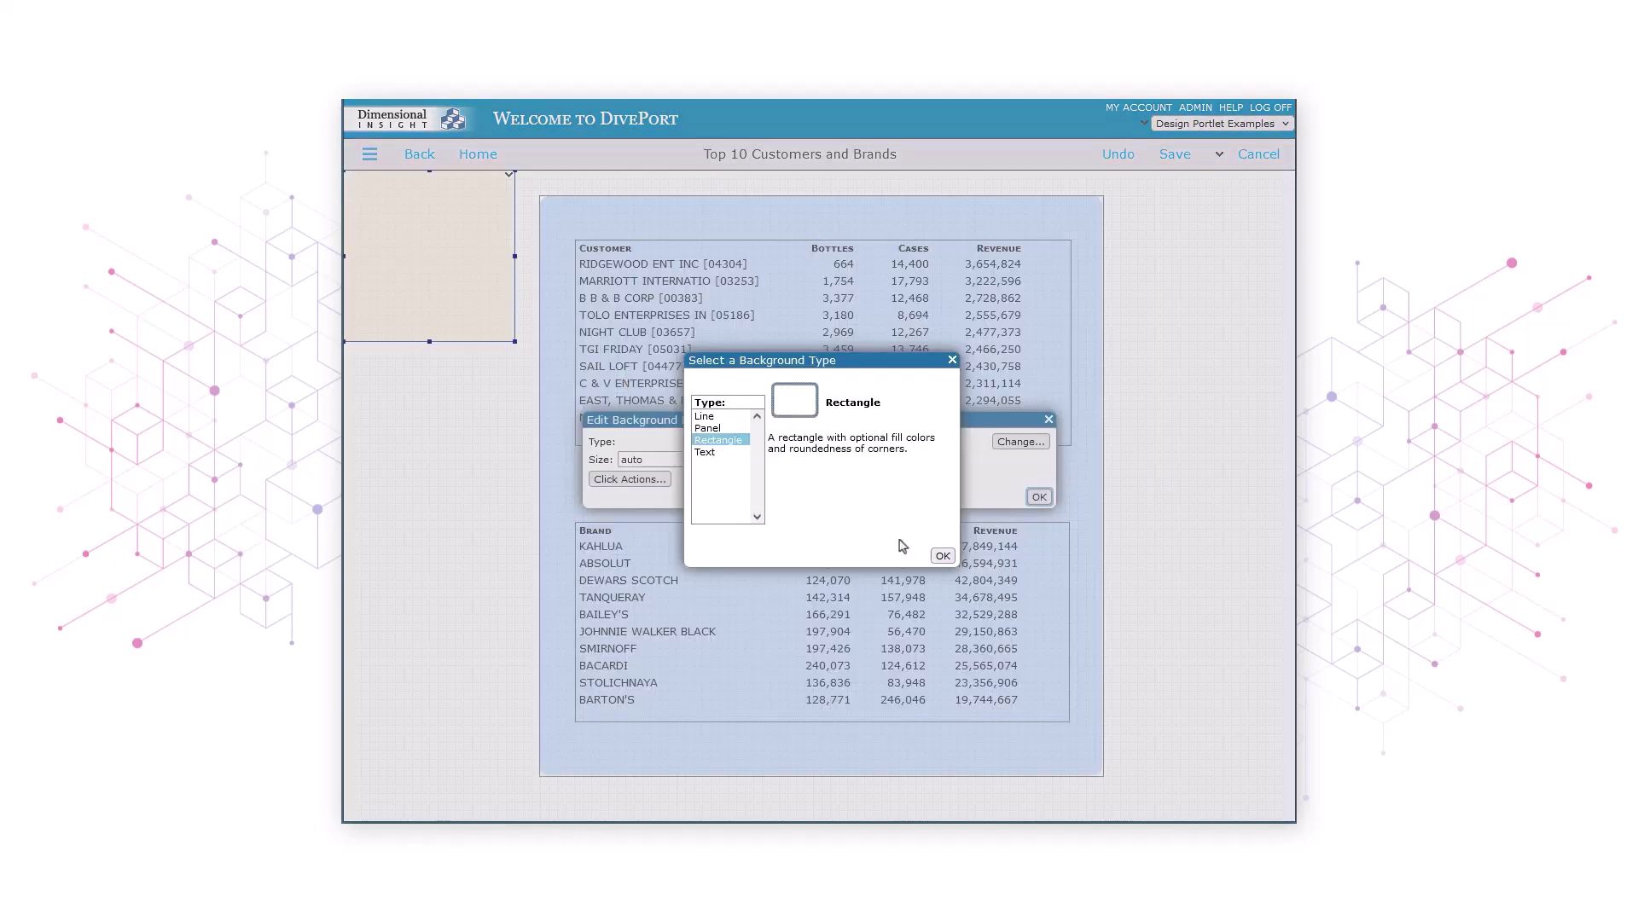
{"action": "left_click", "coordinate": [942, 556]}
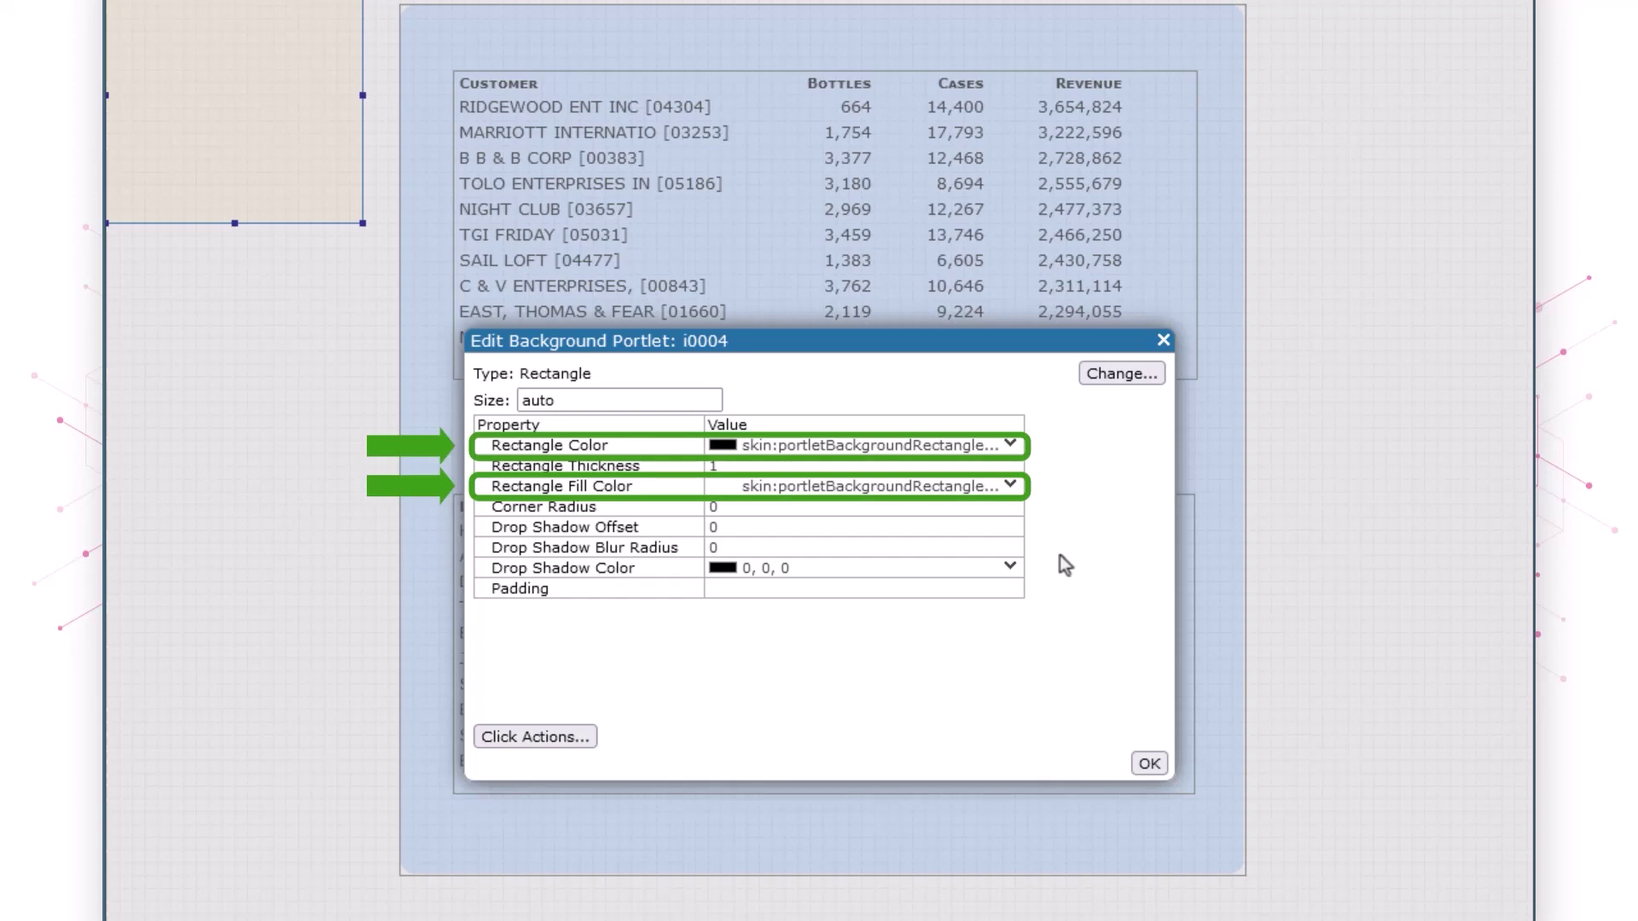
- Set the new rectangle's outline and fill colours to white (255,255,255)
{"action": "left_click", "coordinate": [1012, 445]}
{"action": "left_click", "coordinate": [695, 285]}
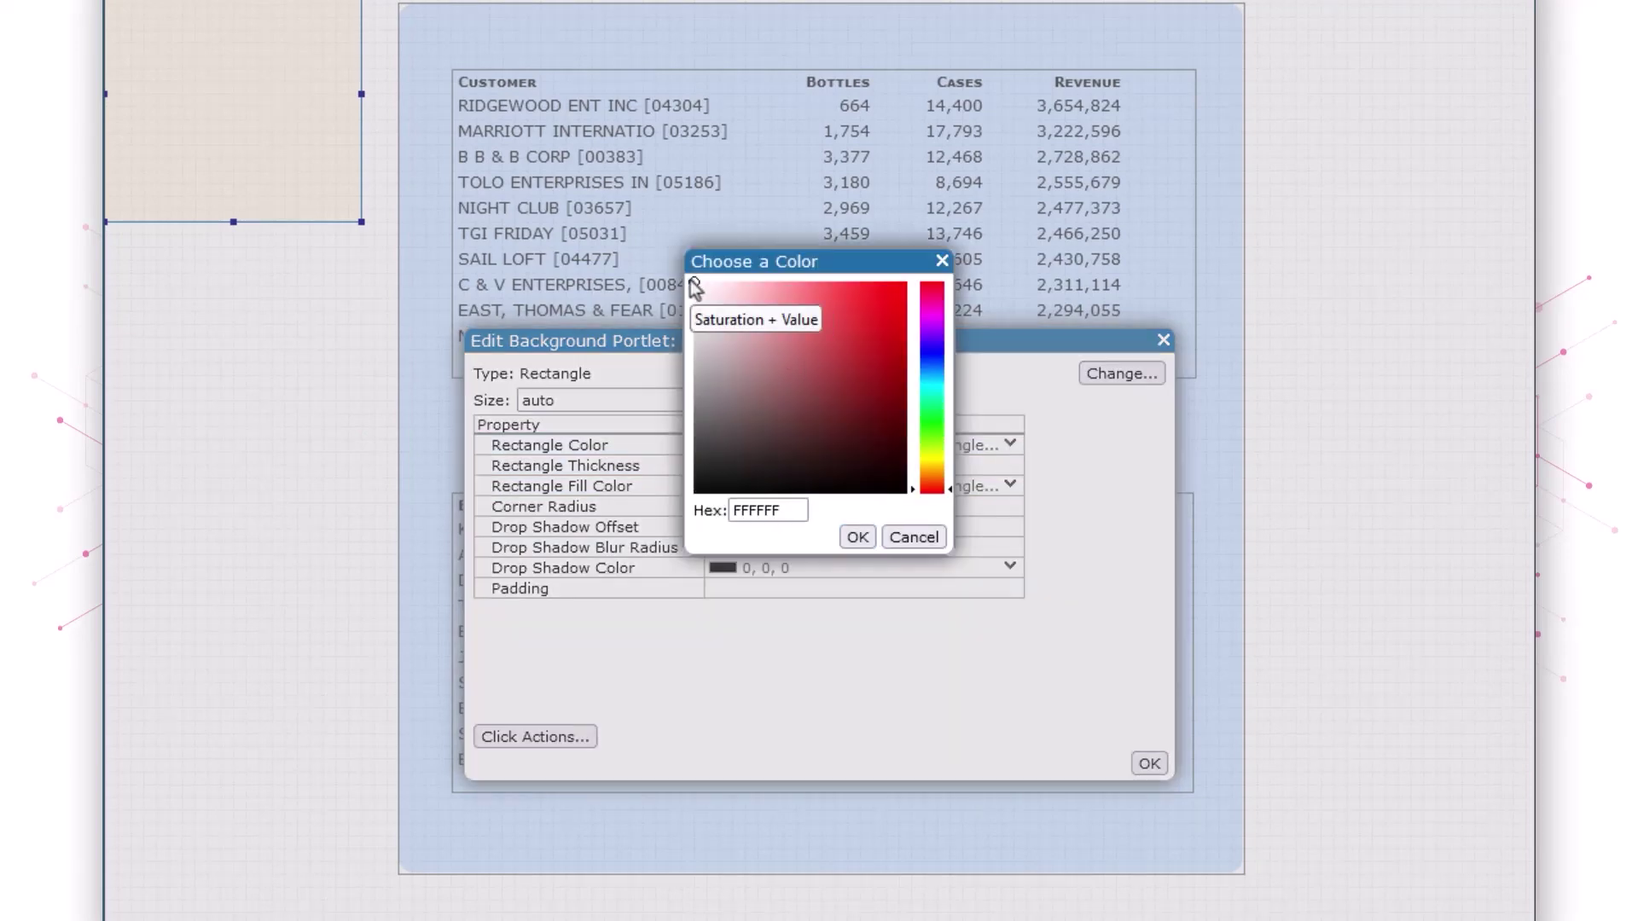
{"action": "left_click", "coordinate": [859, 537]}
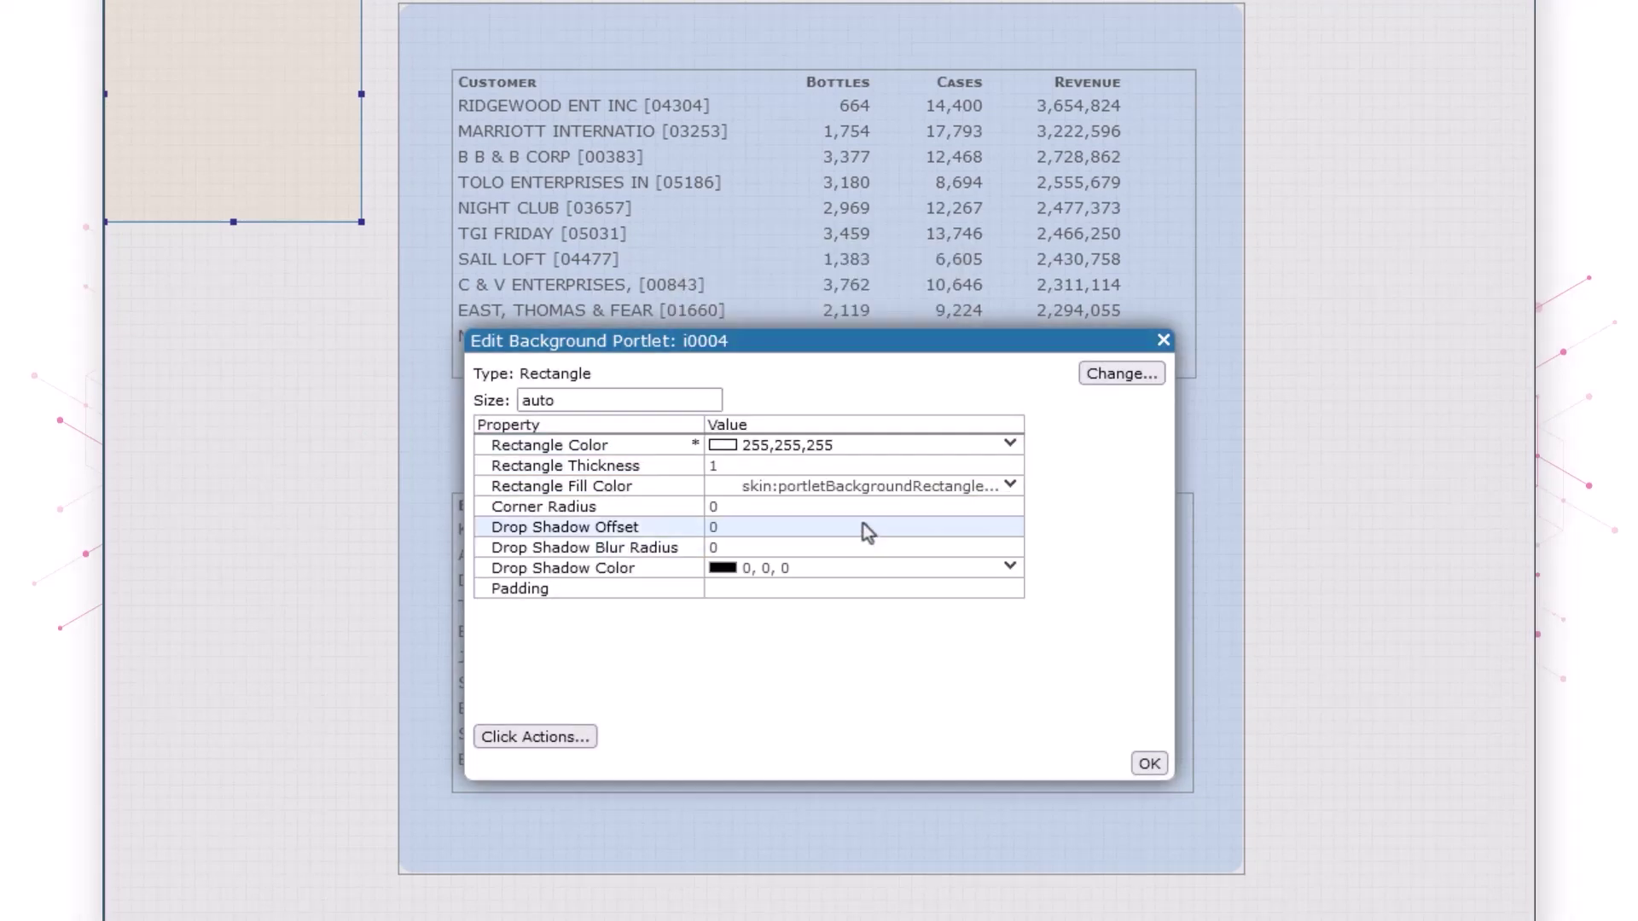
{"action": "left_click", "coordinate": [865, 444]}
{"action": "key", "text": "ctrl+c"}
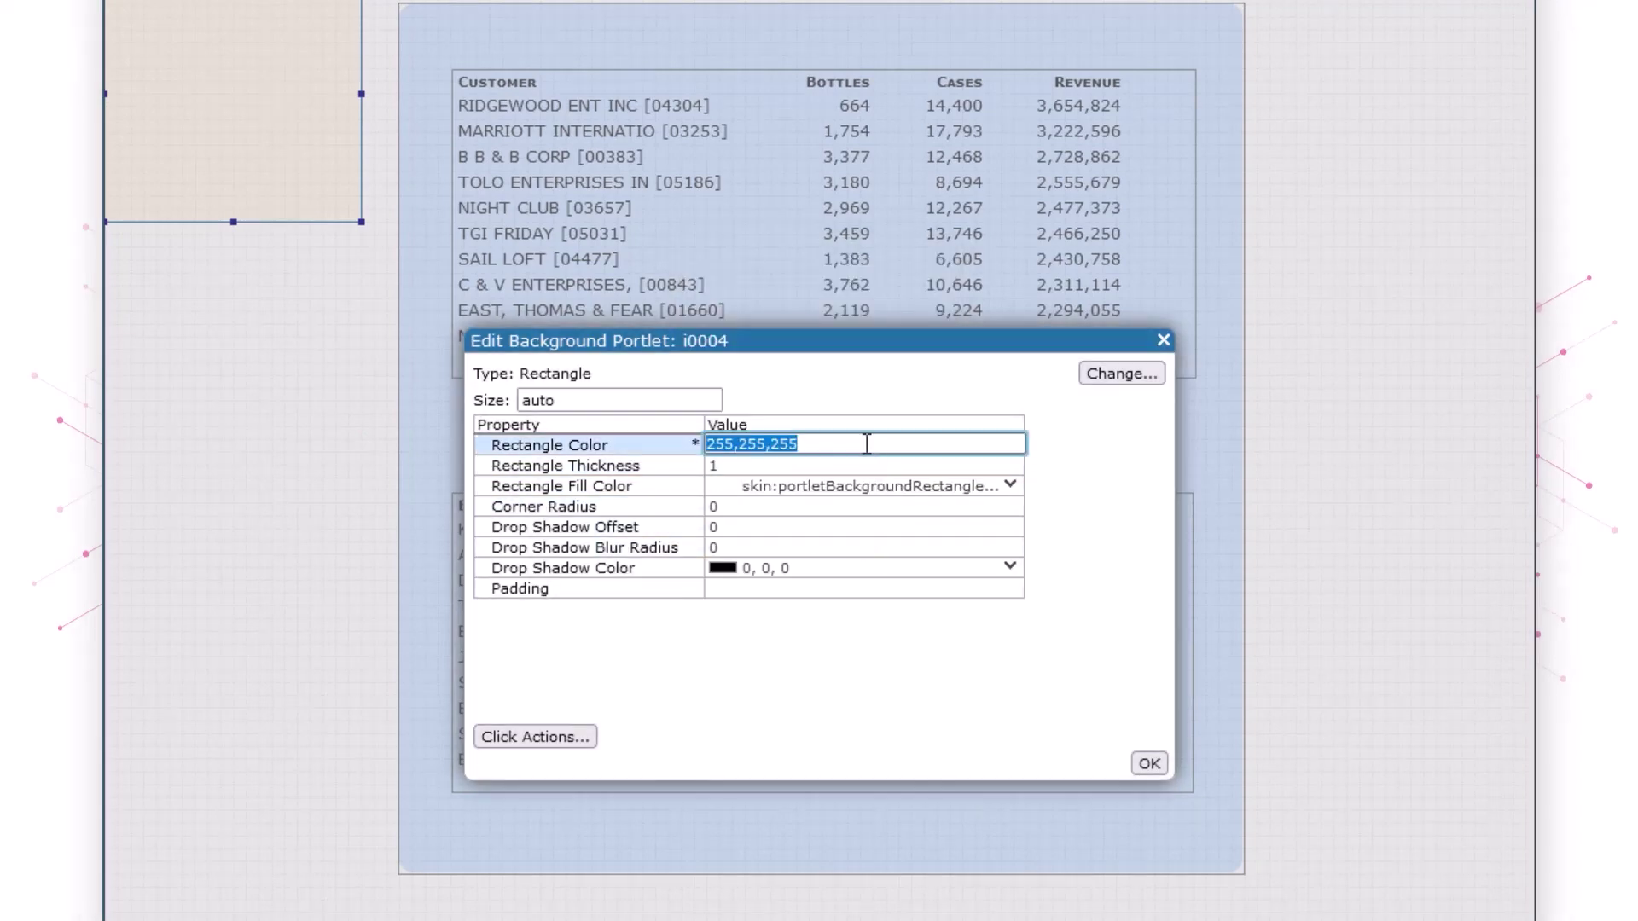
{"action": "left_click", "coordinate": [833, 486]}
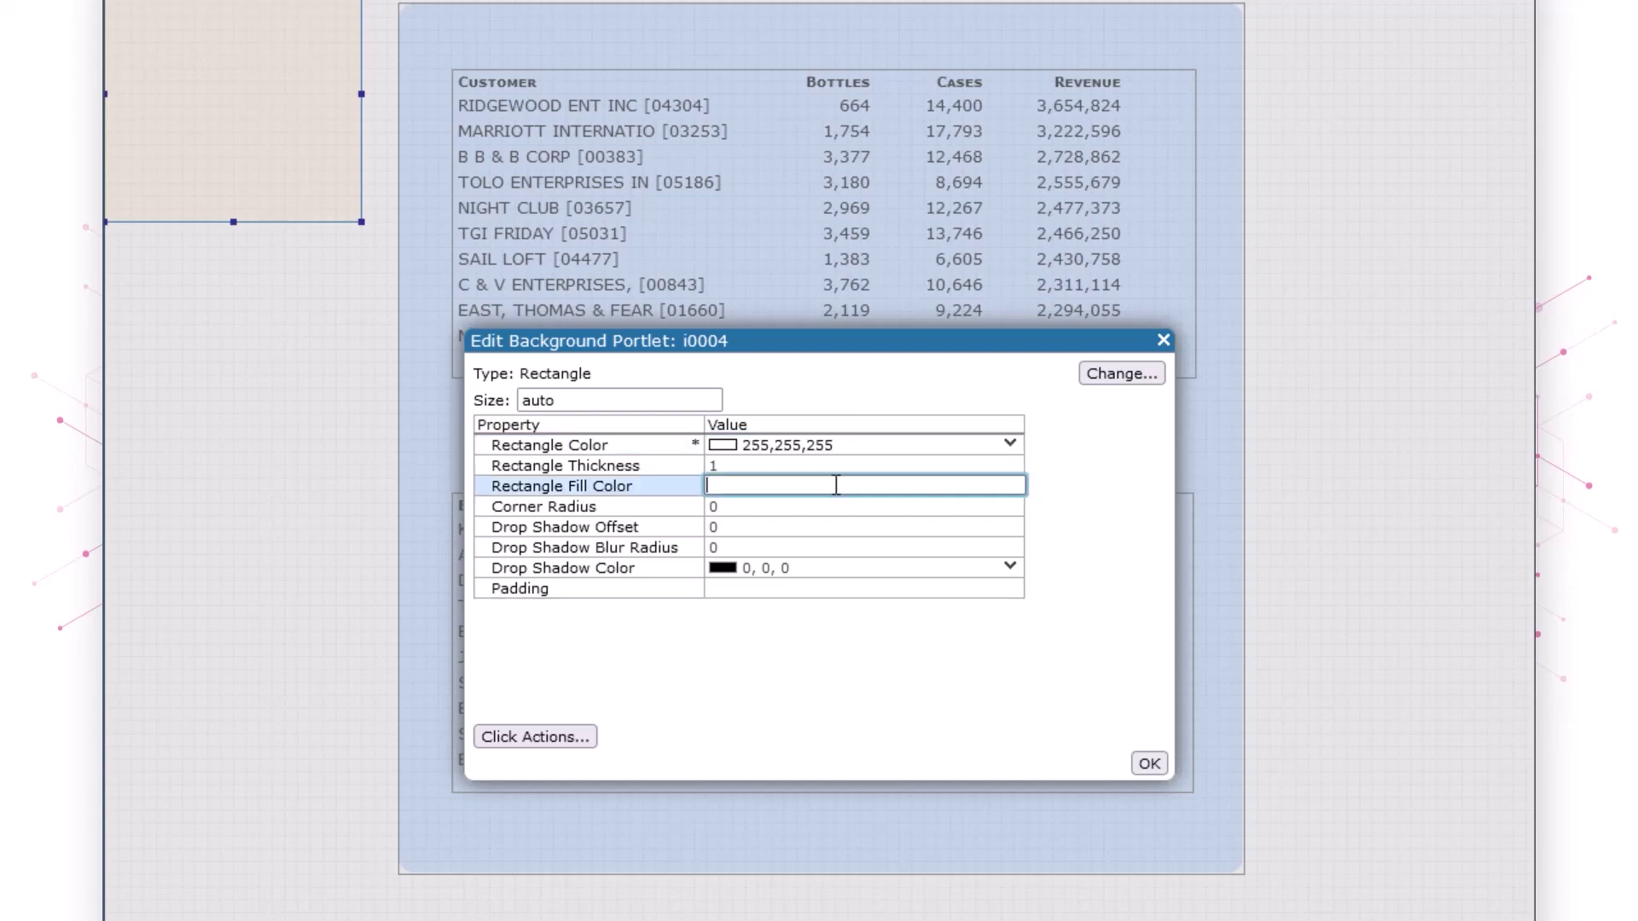
{"action": "key", "text": "ctrl+v"}
{"action": "left_click", "coordinate": [802, 504]}
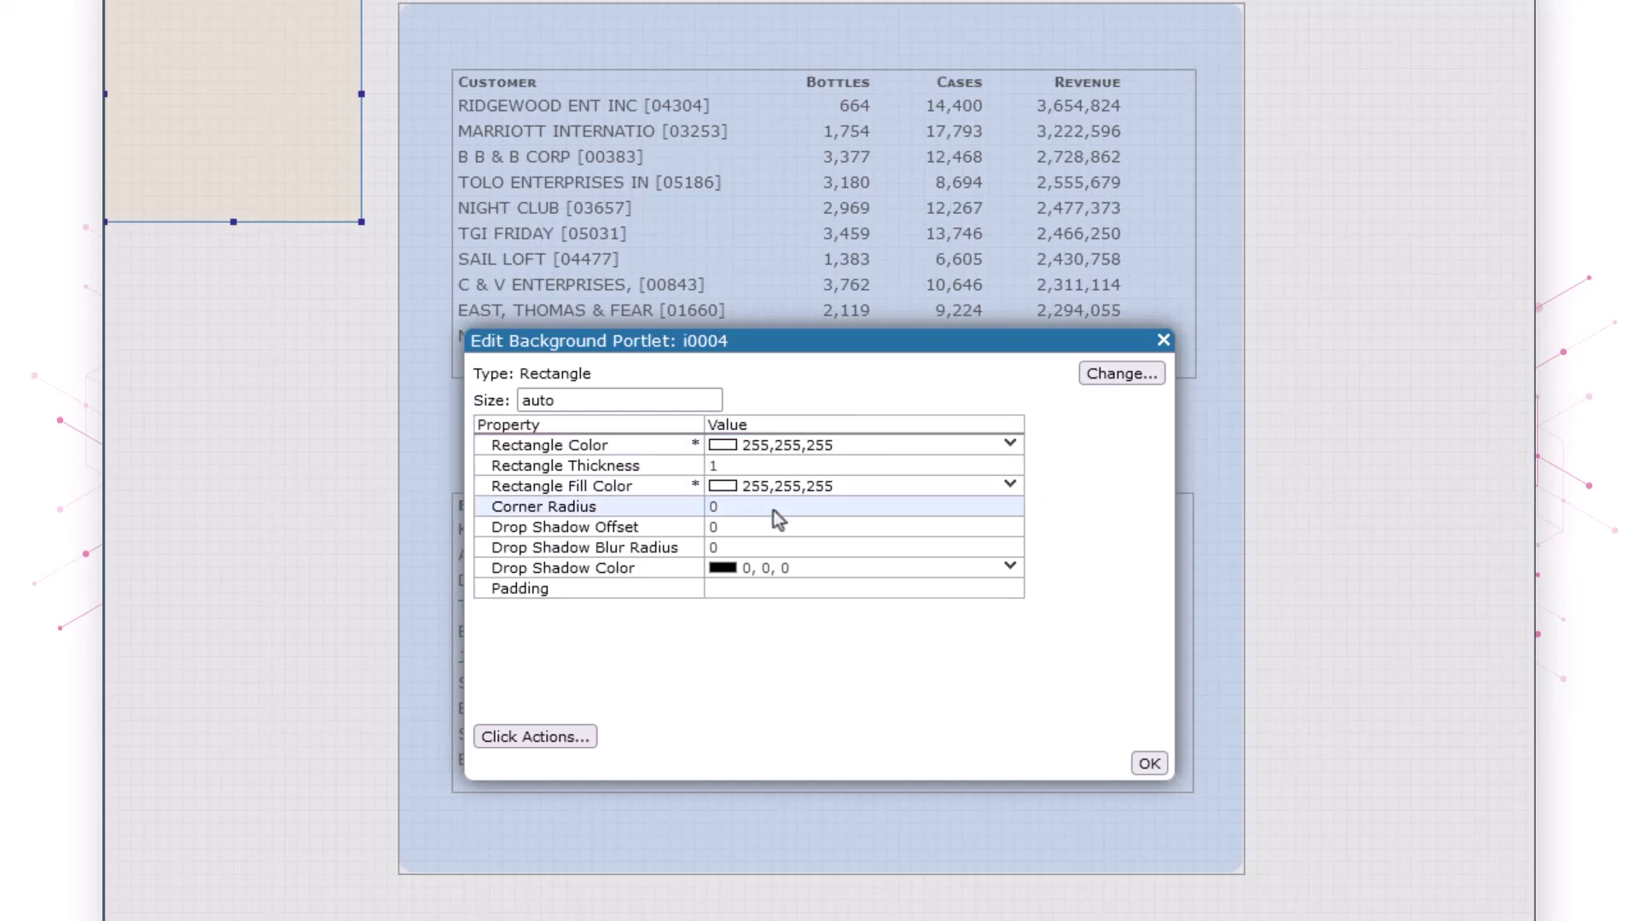
- Set corner radius 10 and apply the rectangle settings
{"action": "left_click", "coordinate": [777, 506]}
{"action": "type", "text": "10"}
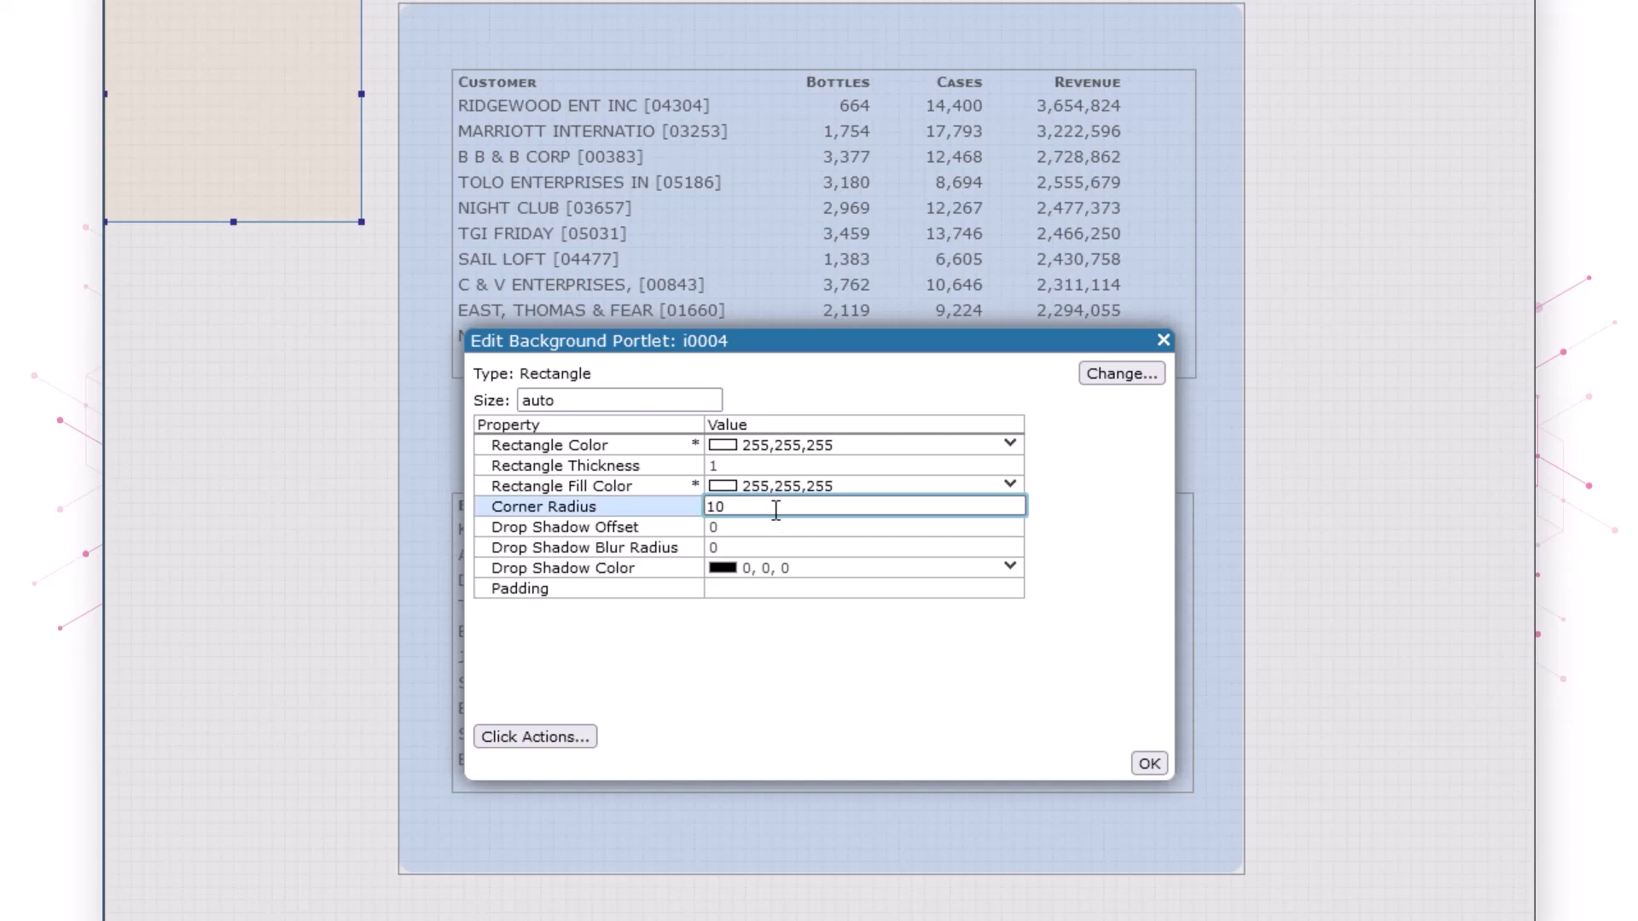
{"action": "key", "text": "Return"}
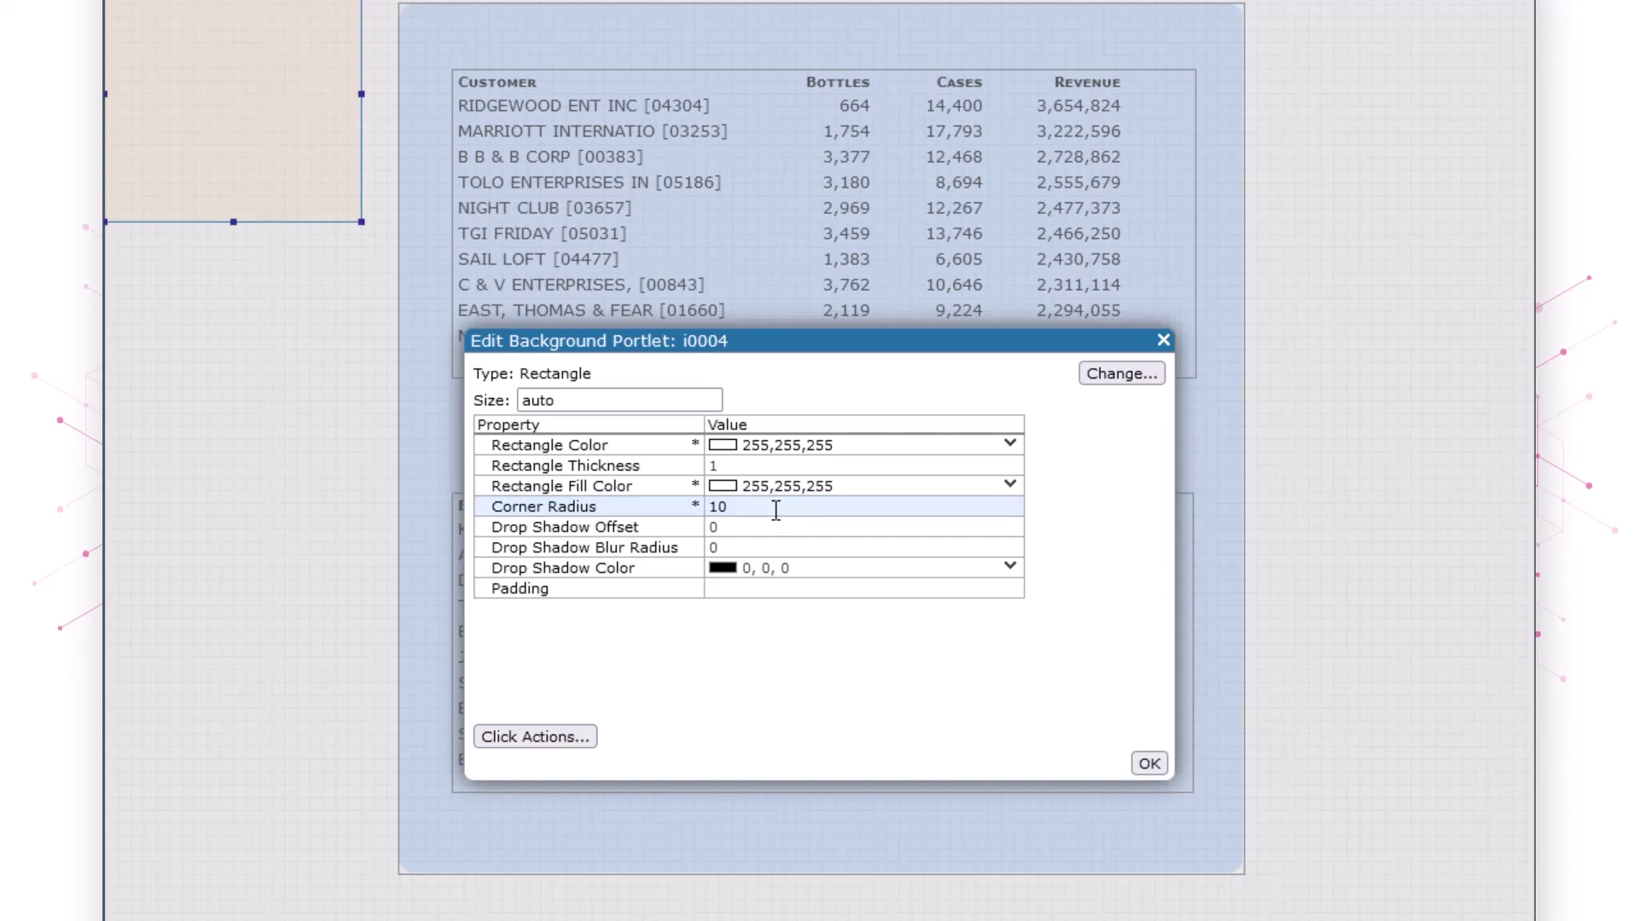
{"action": "left_click", "coordinate": [1147, 764]}
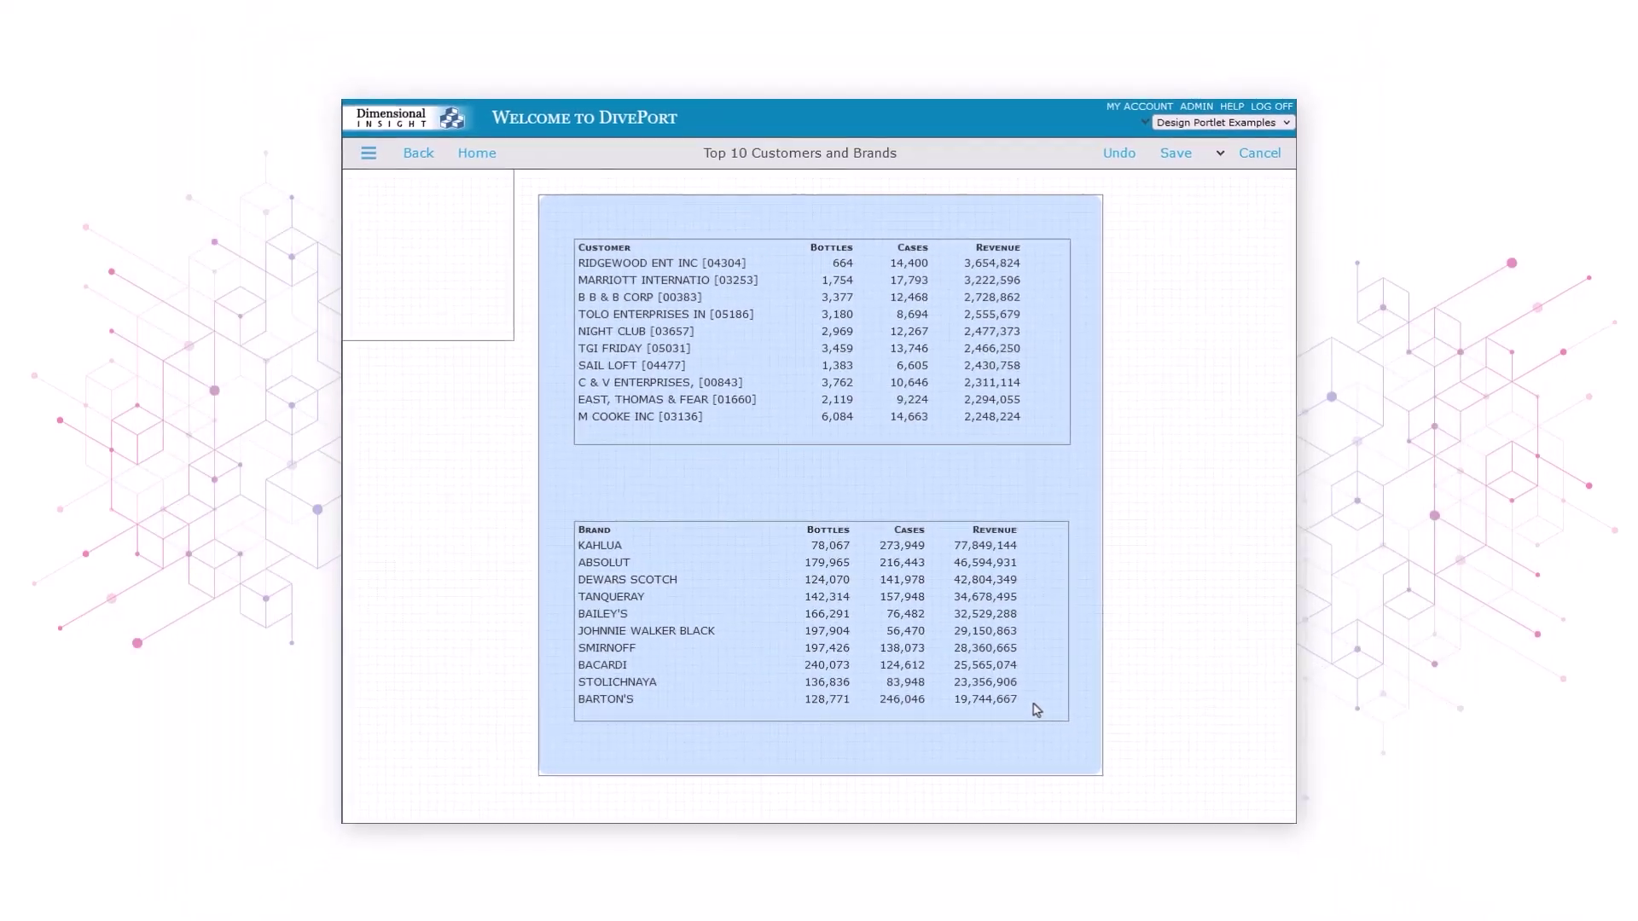
- Move the white rectangle onto the Customer table and enlarge it to cover the table
{"action": "left_click_drag", "start_coordinate": [466, 255], "coordinate": [697, 326]}
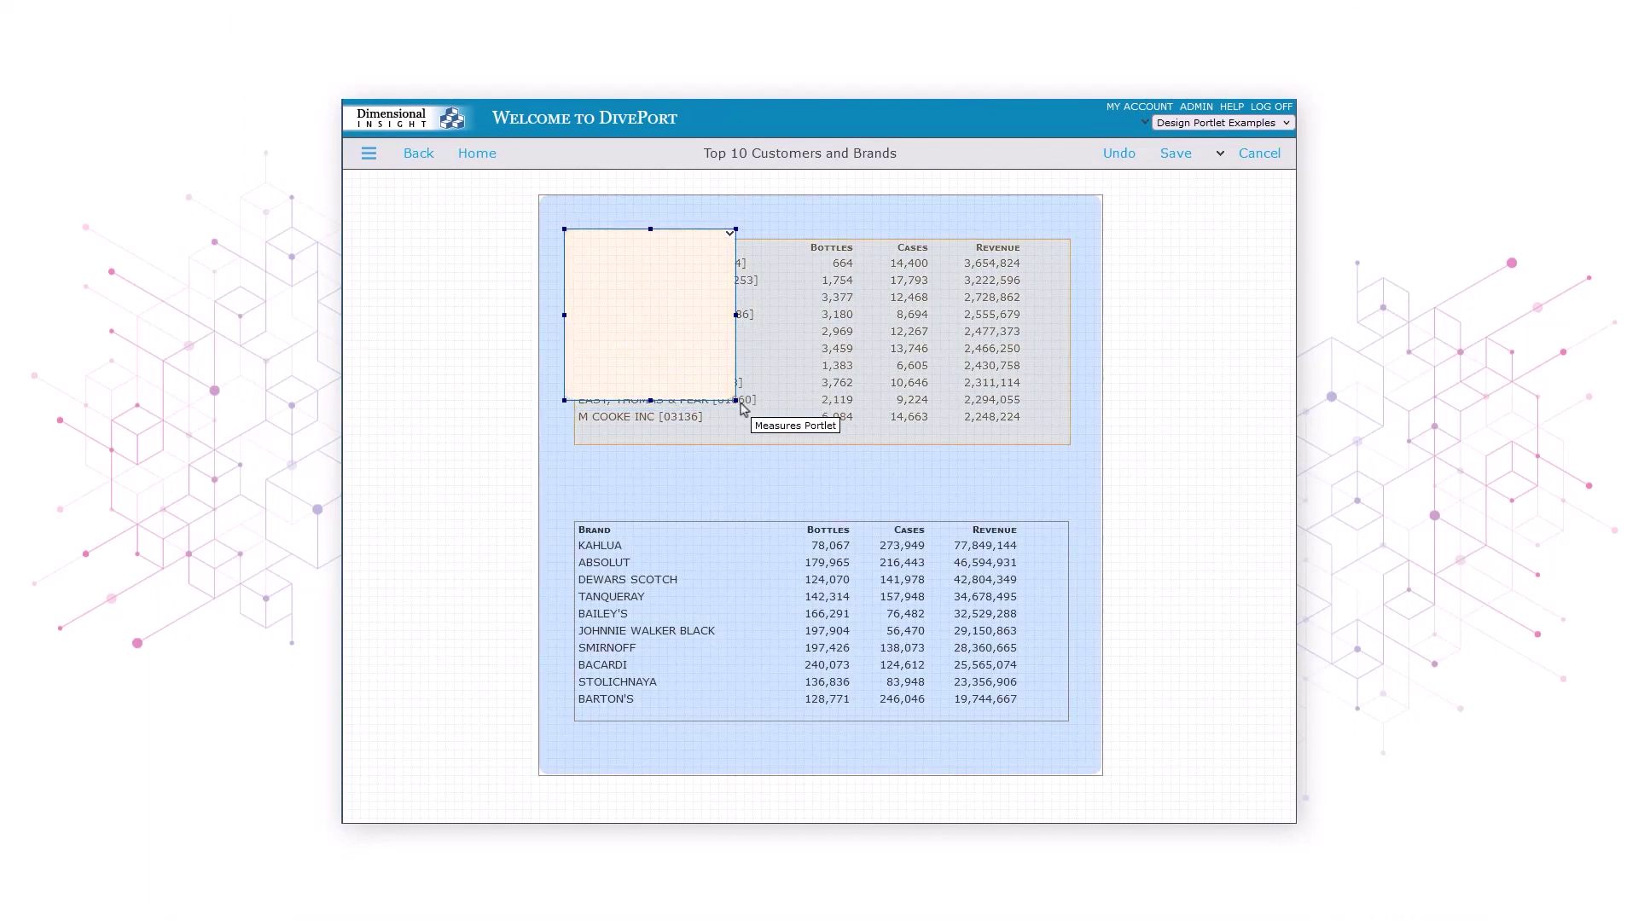
{"action": "left_click_drag", "start_coordinate": [736, 401], "coordinate": [1078, 452]}
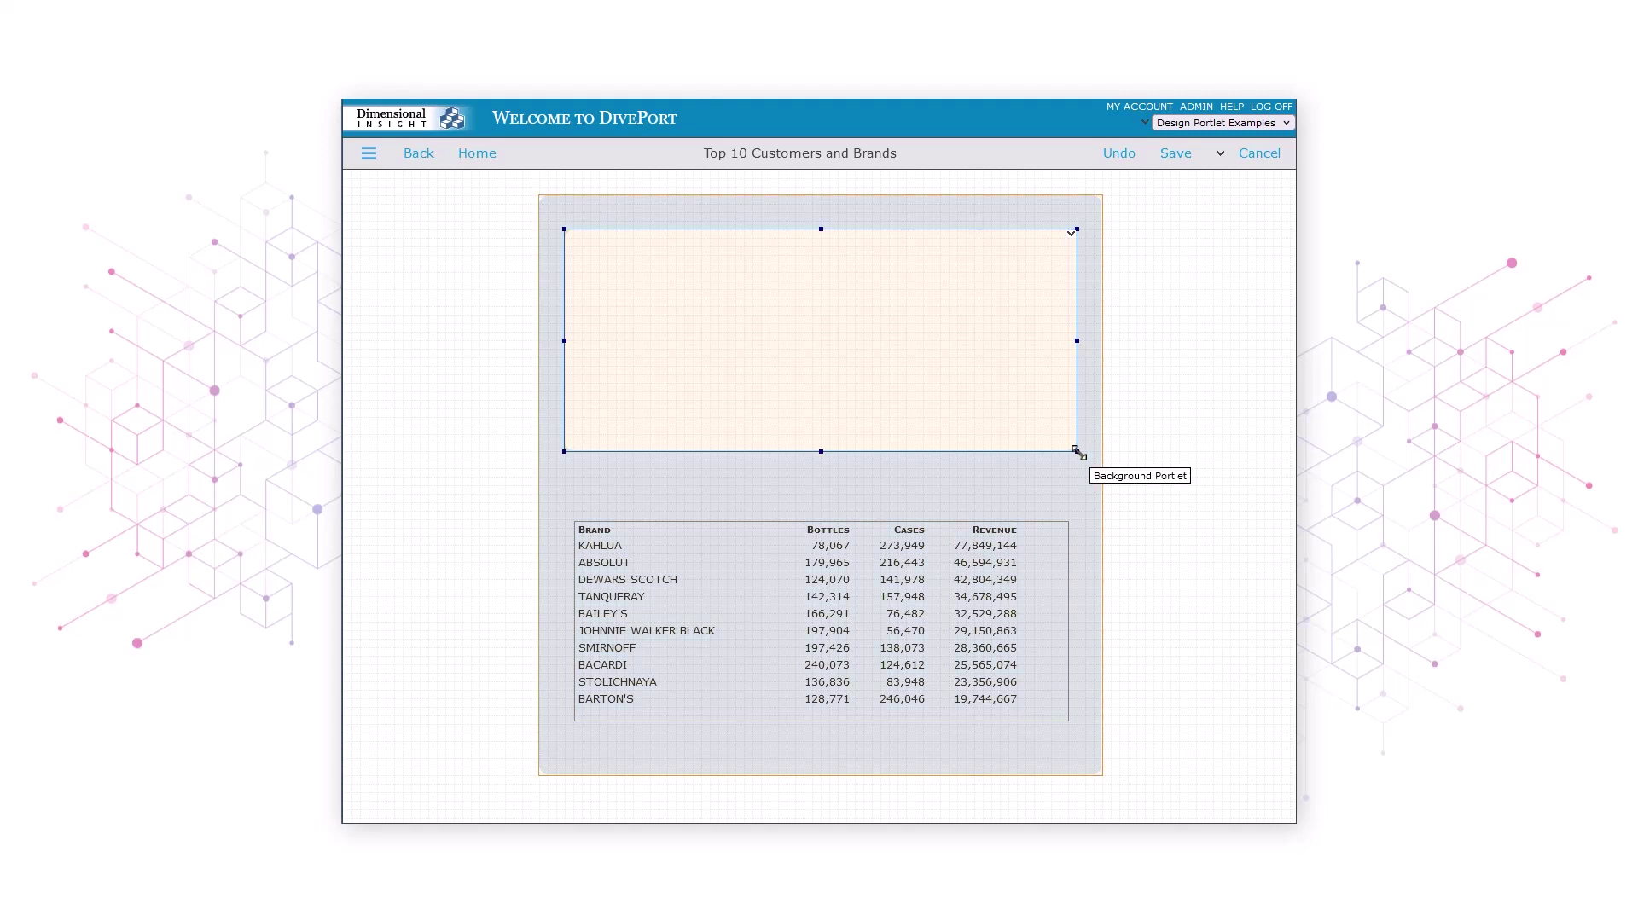
- In List Portlets, reorder rectangle i0004 below i0001 and i0002 so it sits behind the Customer table
{"action": "left_click", "coordinate": [1220, 153]}
{"action": "left_click", "coordinate": [1235, 216]}
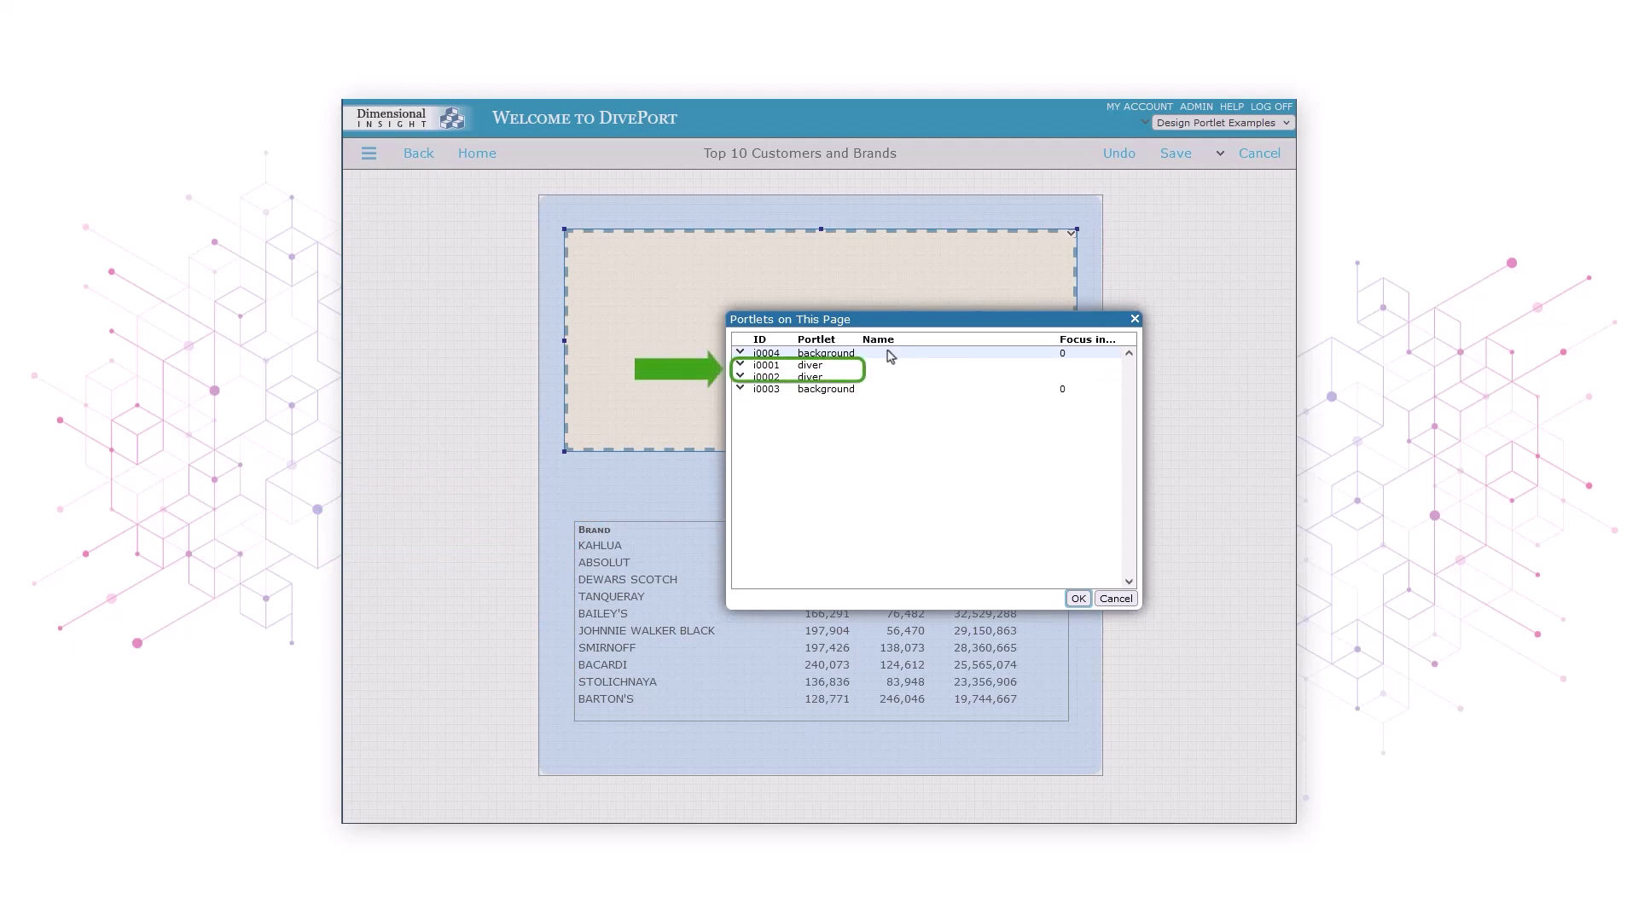
{"action": "left_click_drag", "start_coordinate": [890, 356], "coordinate": [891, 378]}
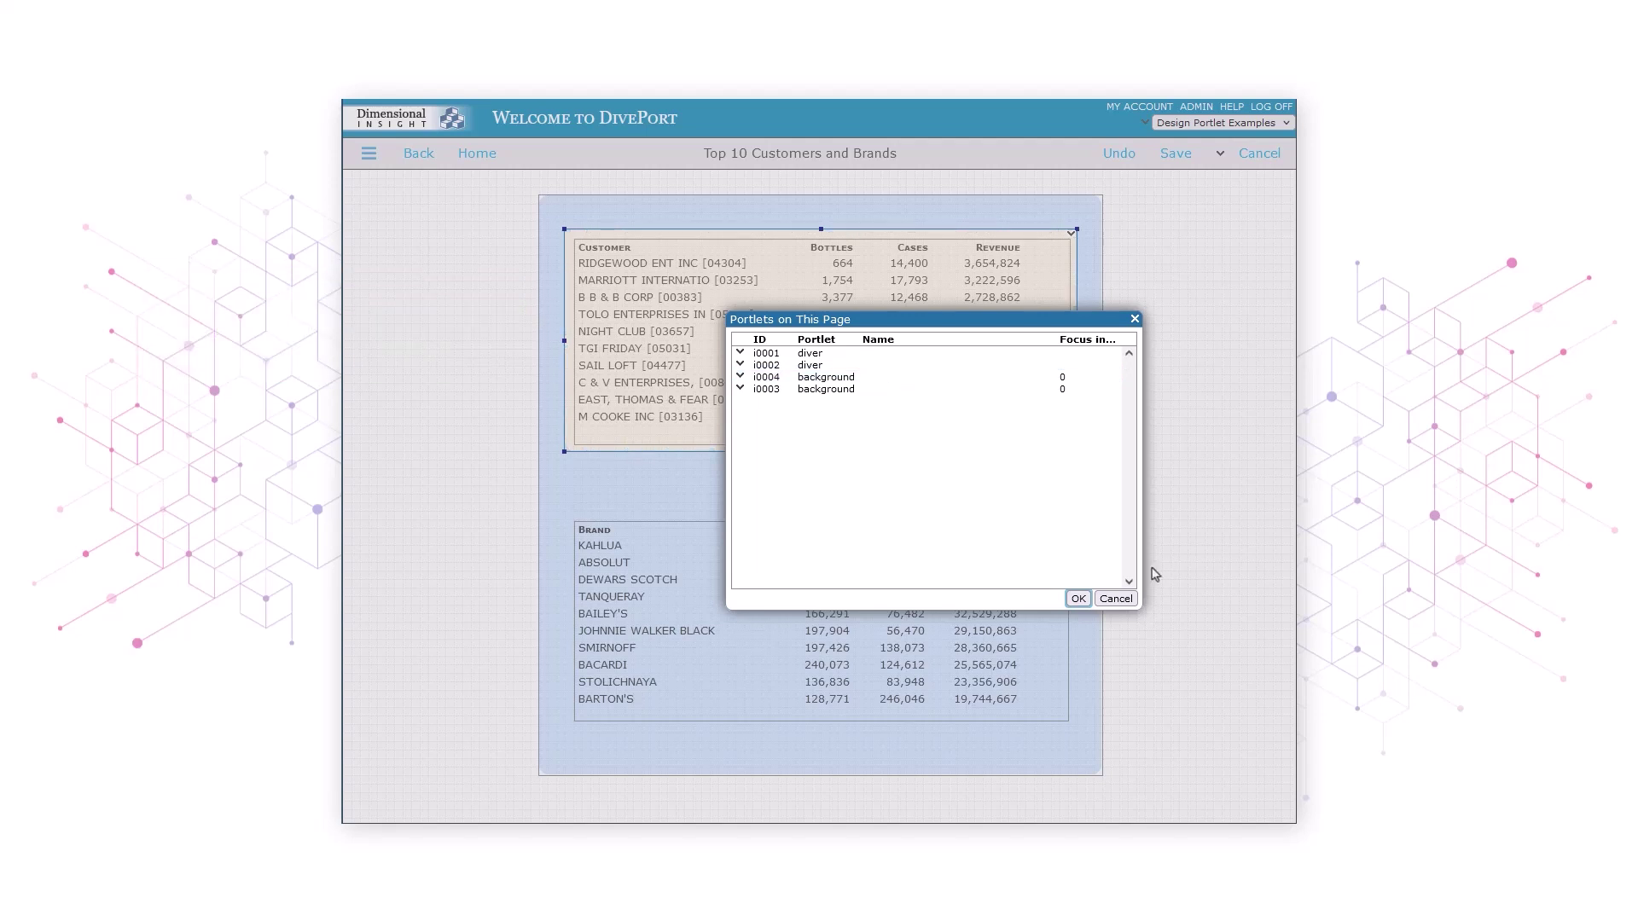
{"action": "left_click", "coordinate": [1079, 599]}
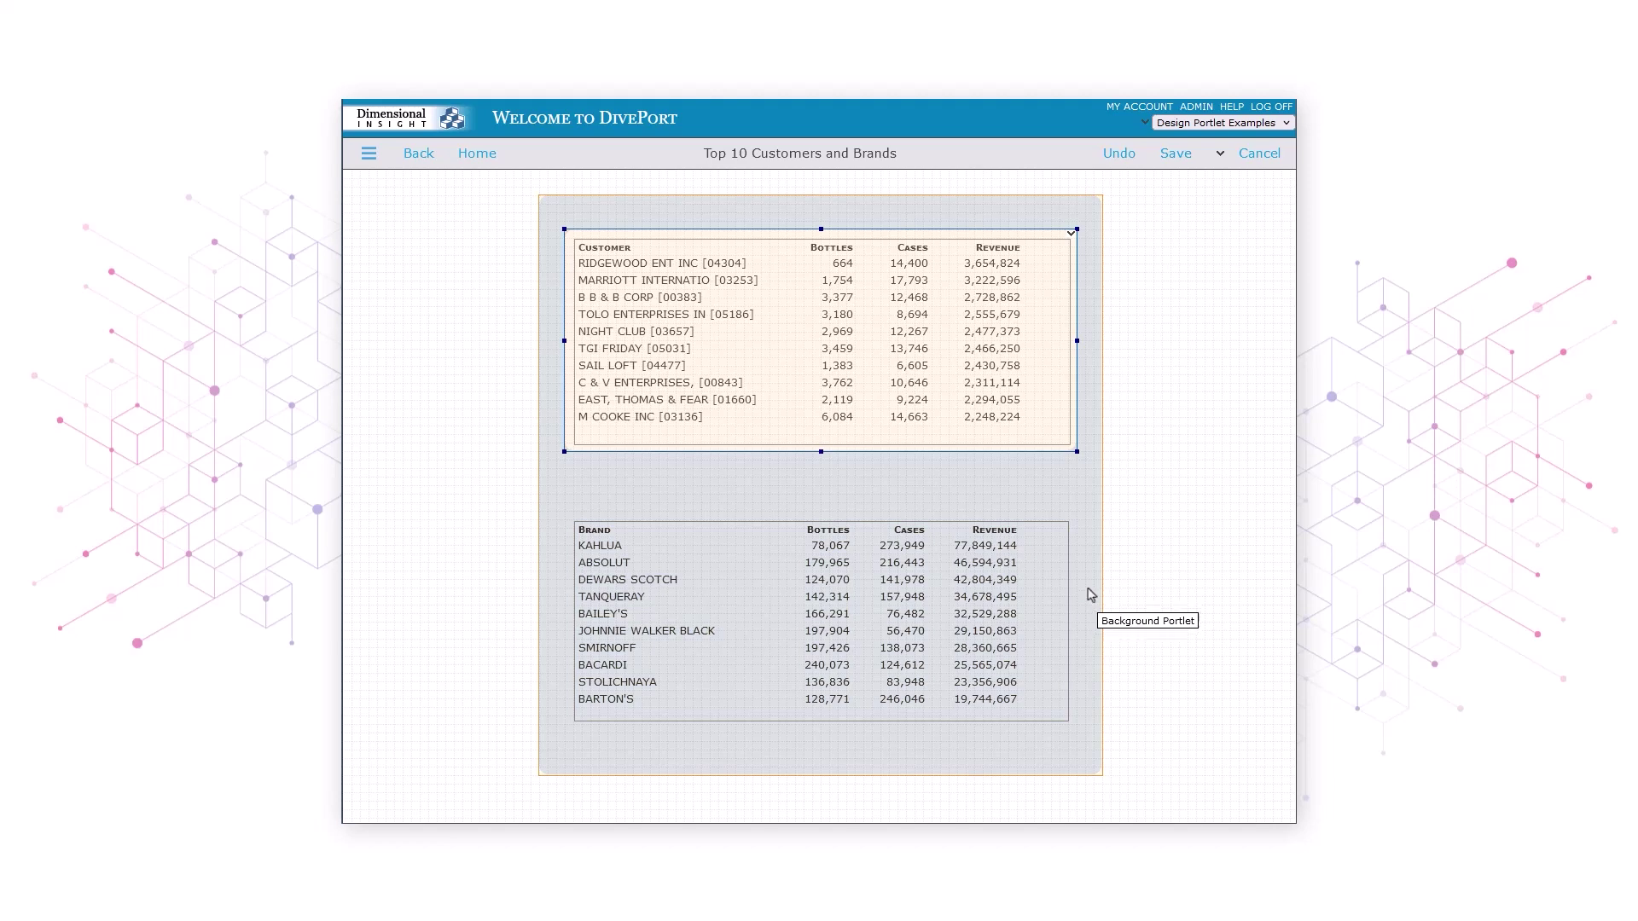
- Copy and paste the white rectangle, then place the copy over the Brand table
{"action": "left_click", "coordinate": [1072, 237]}
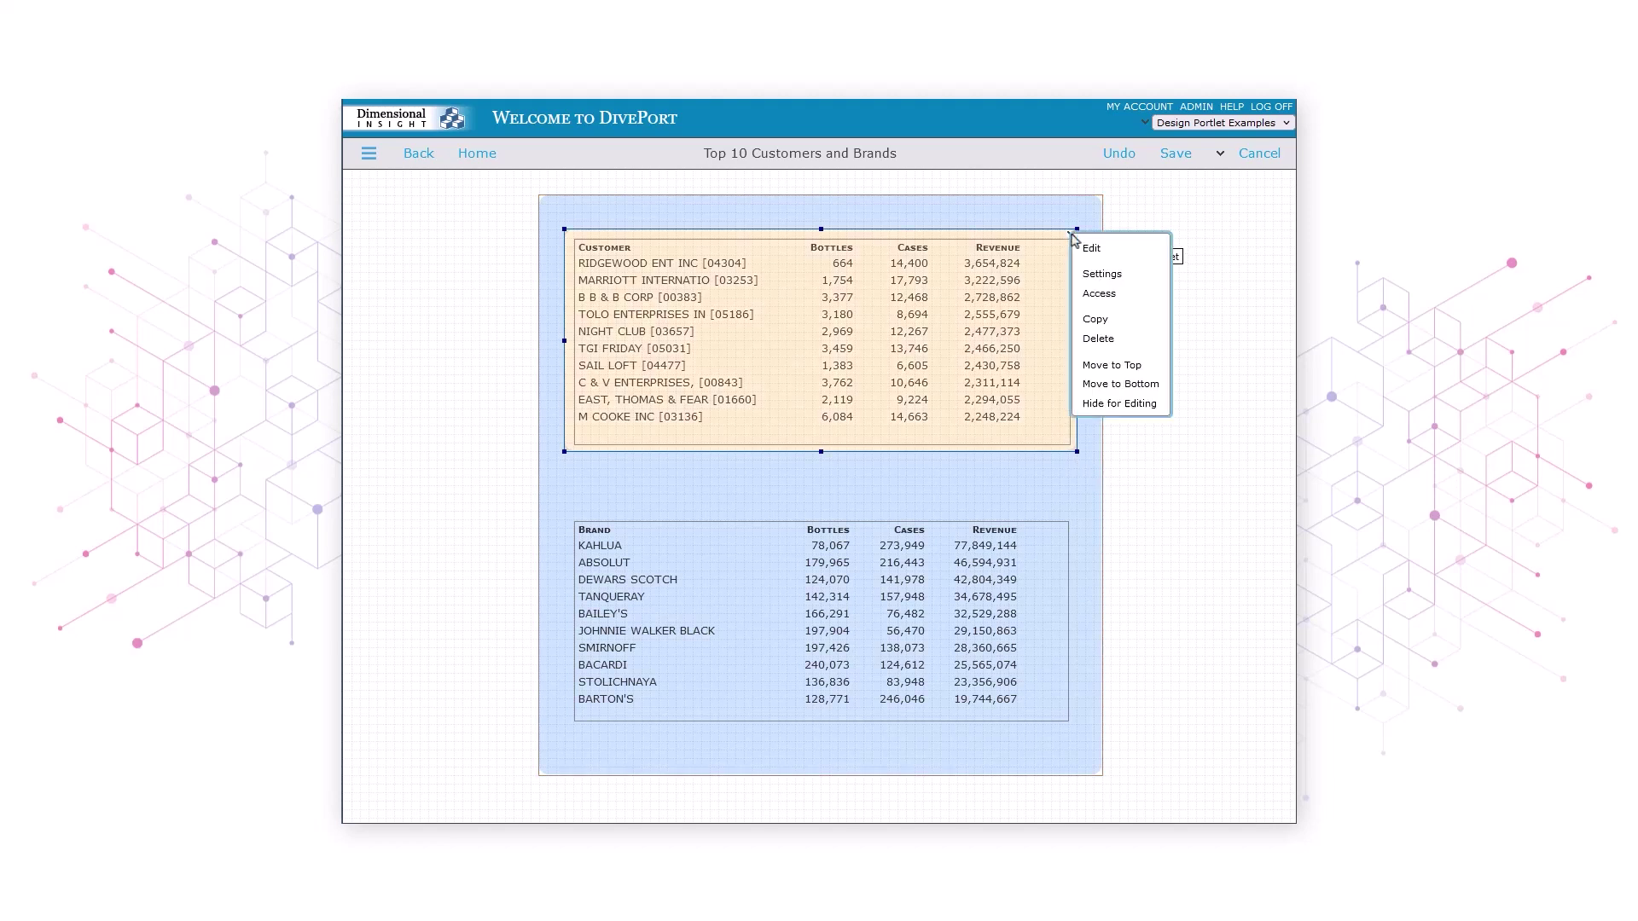
{"action": "left_click", "coordinate": [1093, 321]}
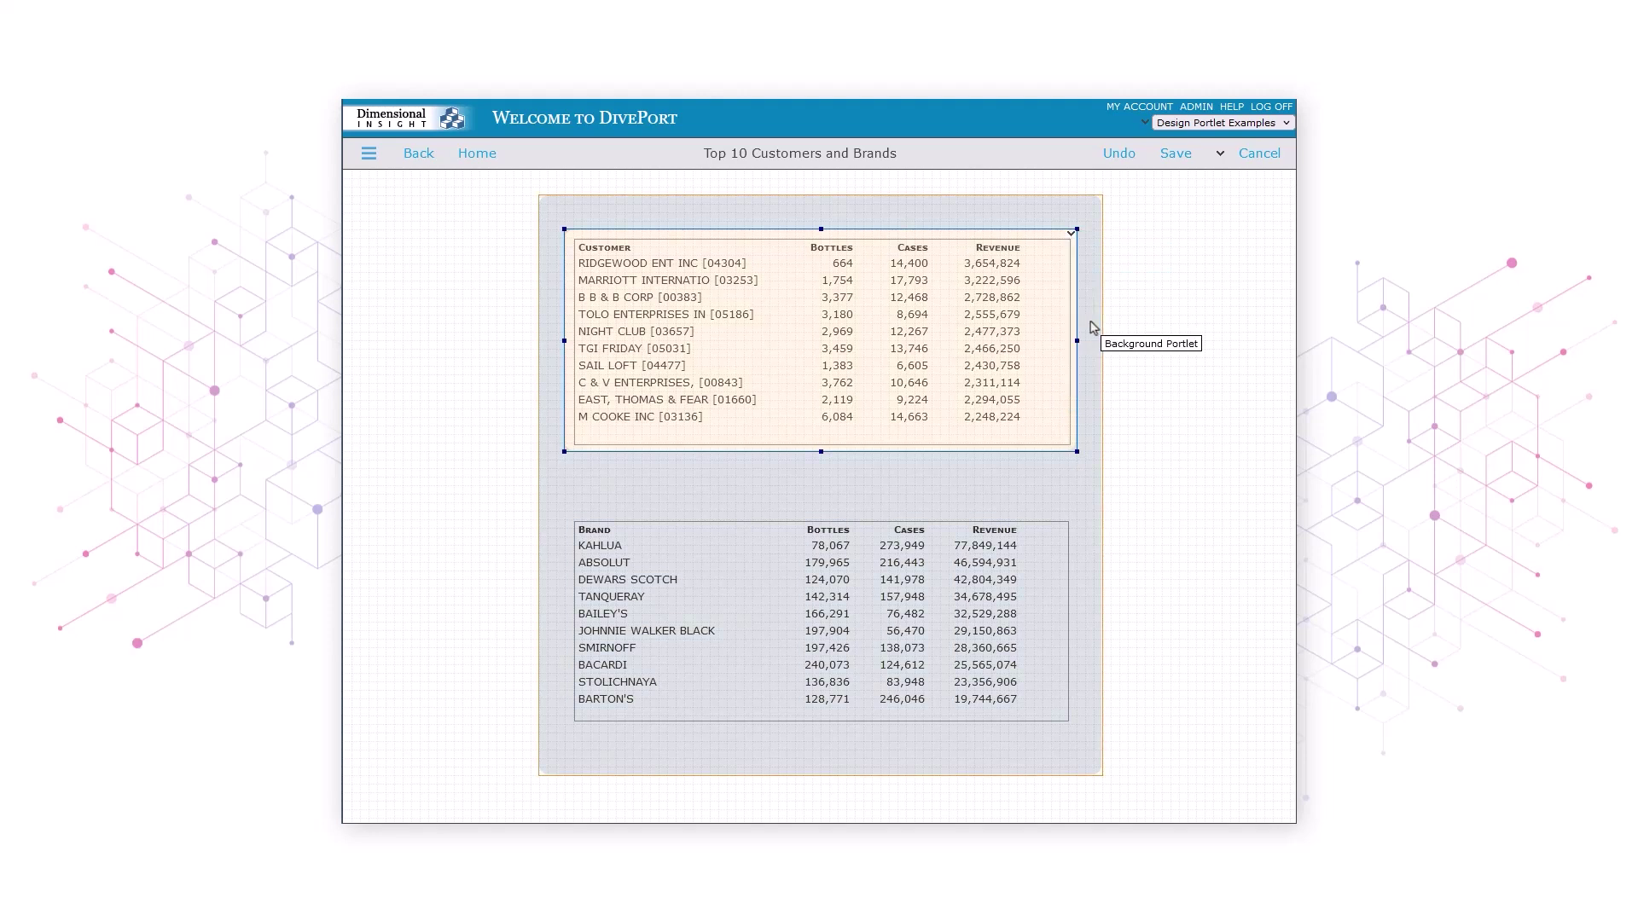
{"action": "right_click", "coordinate": [1147, 377]}
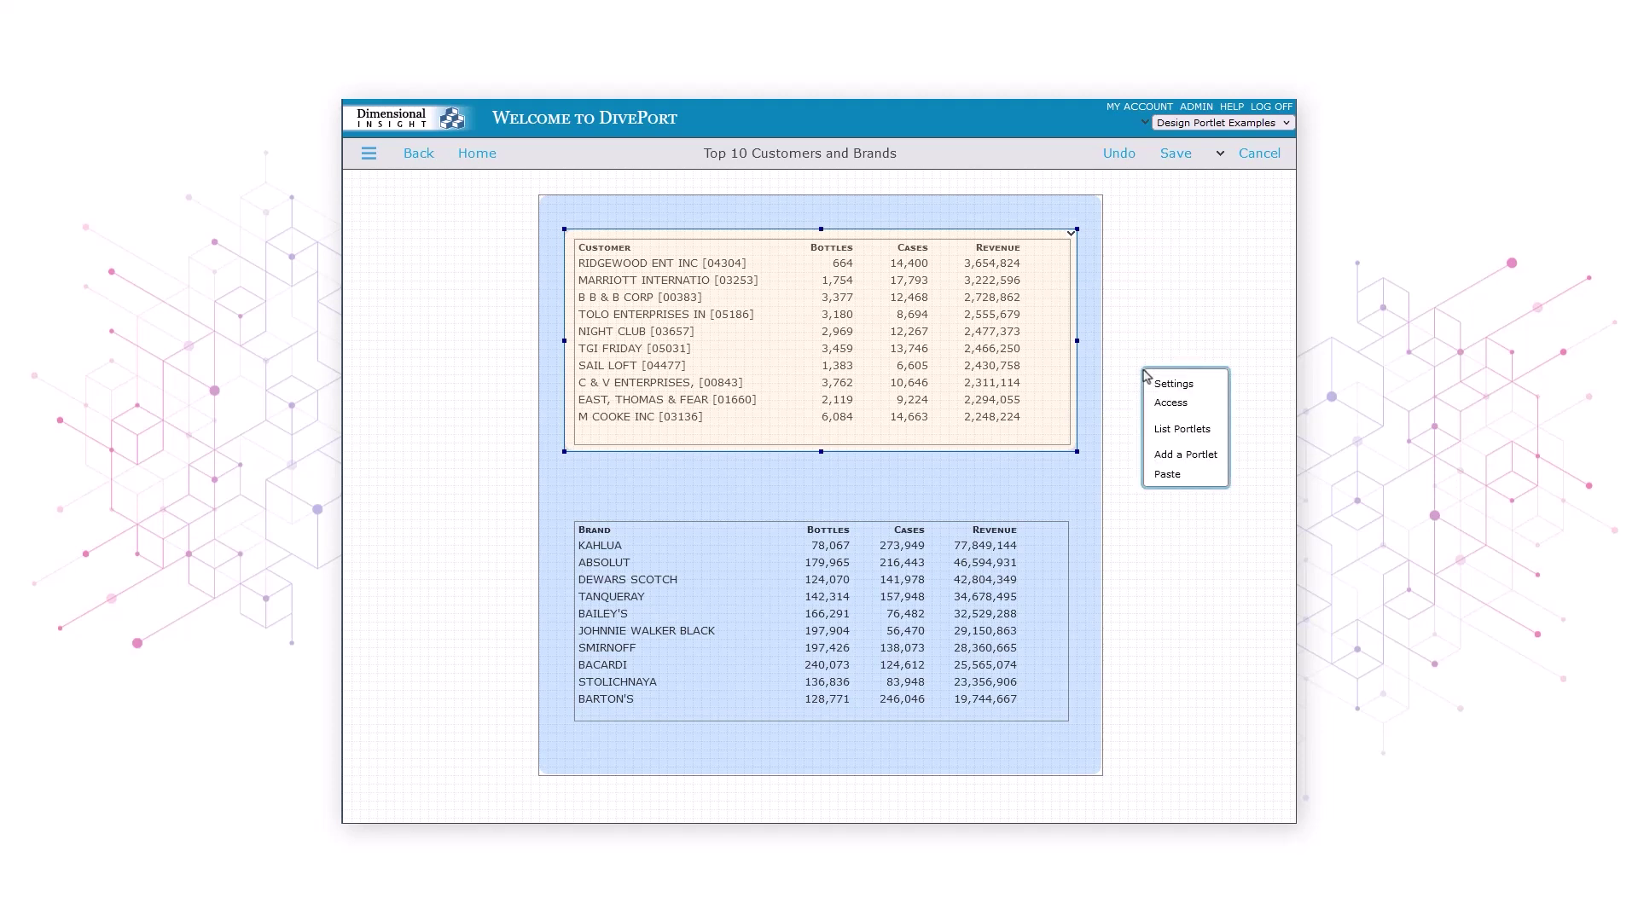
{"action": "left_click", "coordinate": [1184, 478]}
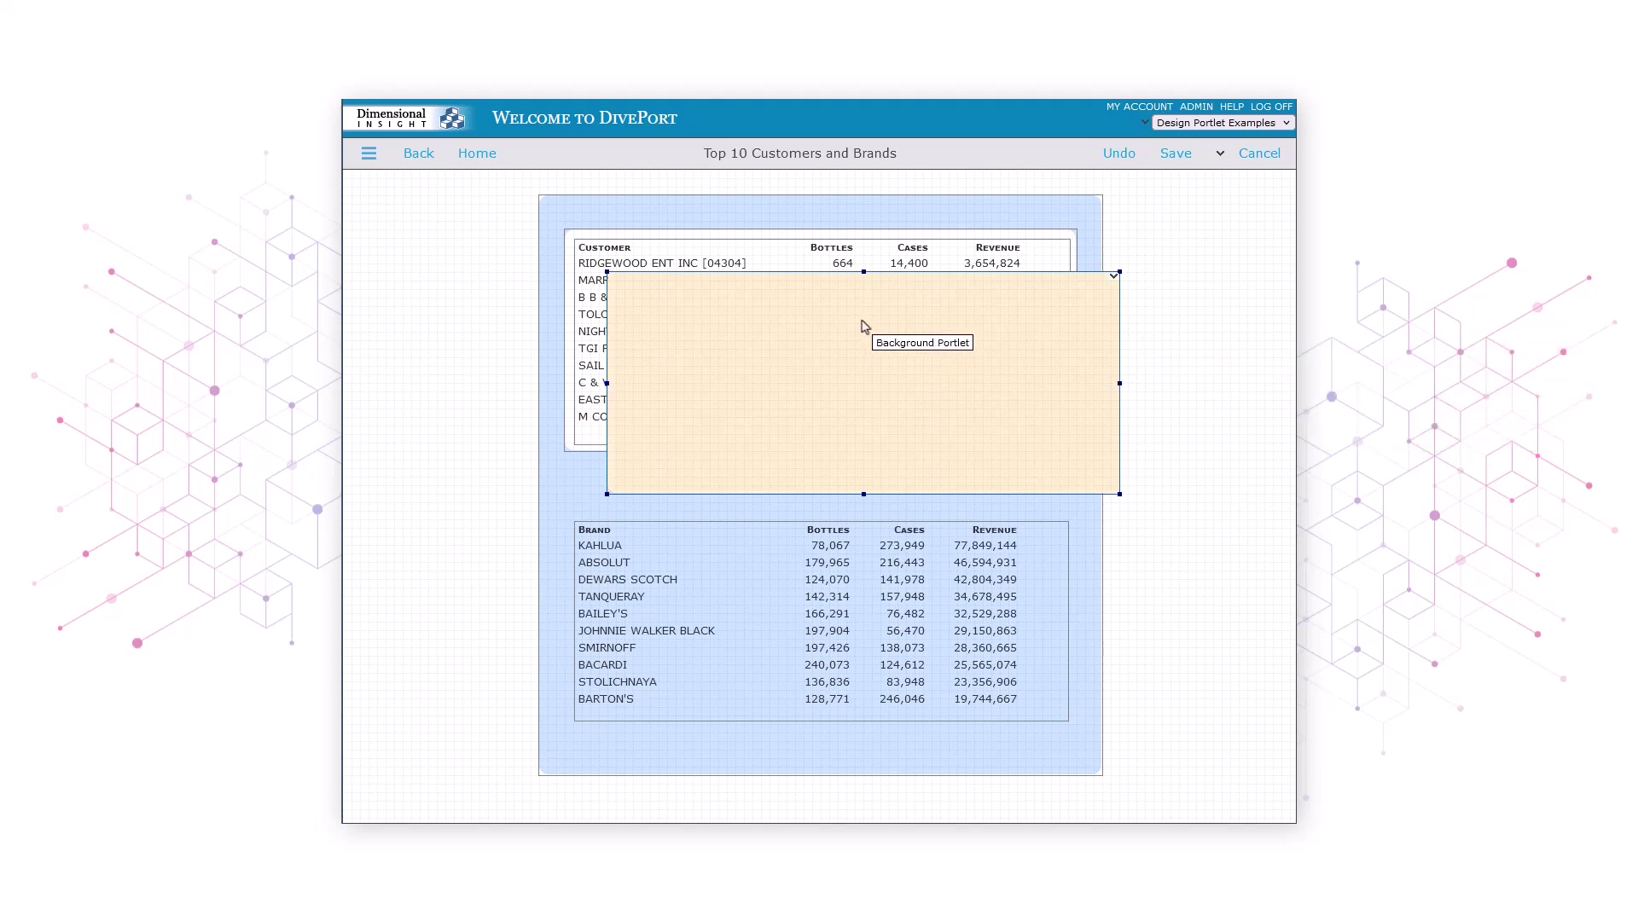
{"action": "left_click_drag", "start_coordinate": [861, 321], "coordinate": [823, 568]}
{"action": "left_click_drag", "start_coordinate": [824, 568], "coordinate": [824, 569]}
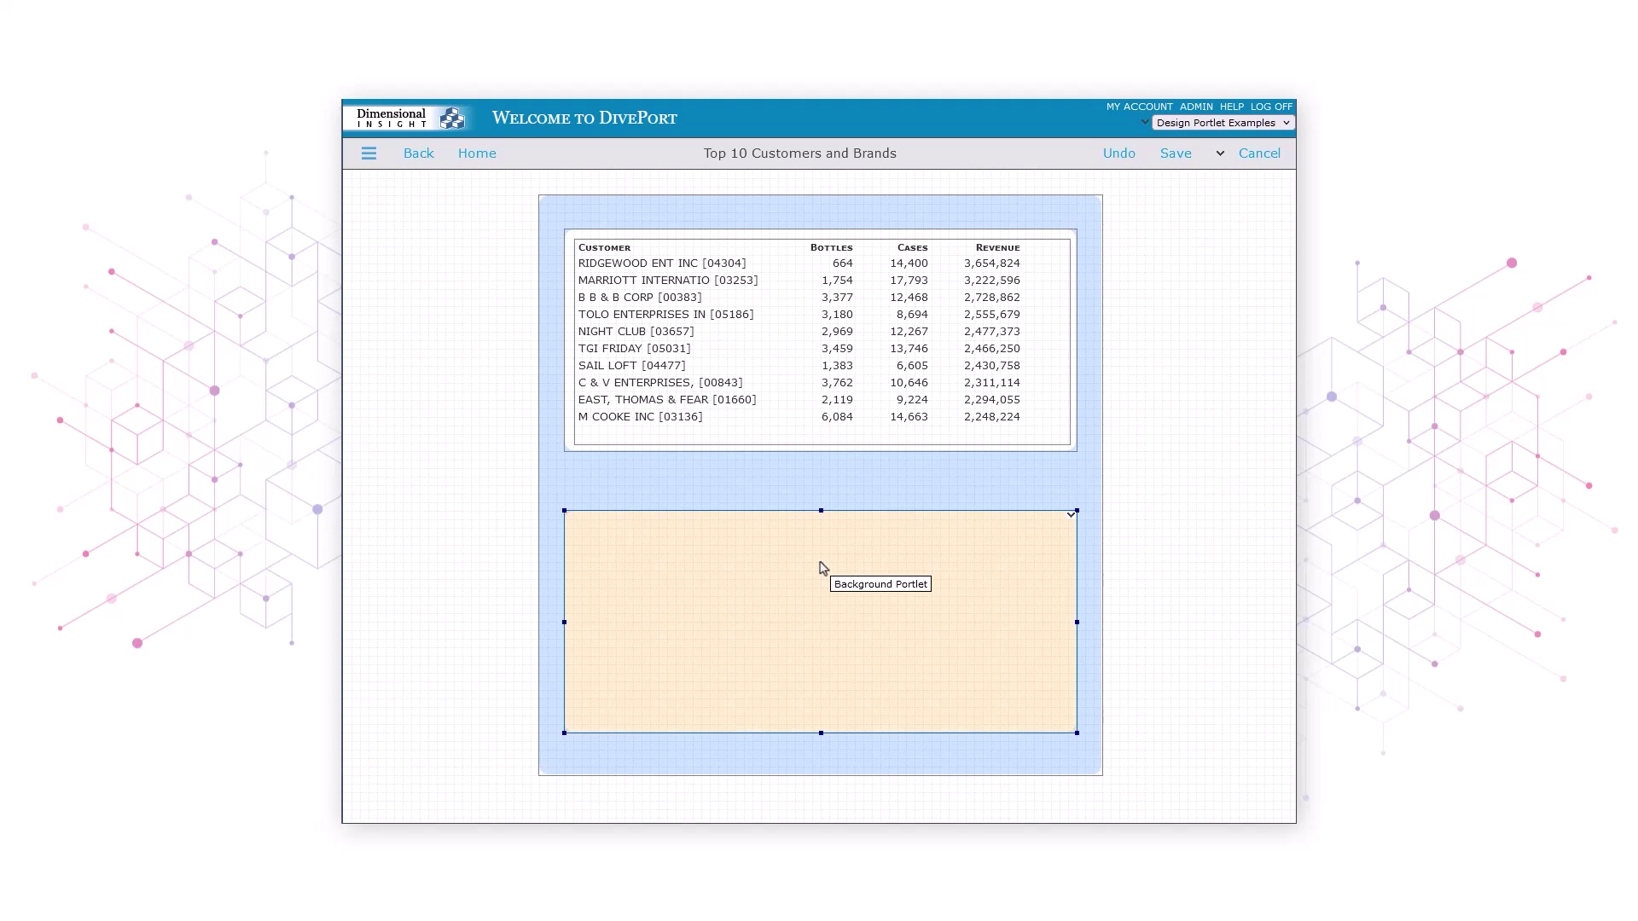
- In List Portlets, move copied rectangle i0005 to third place, behind the Brand table
{"action": "left_click", "coordinate": [1221, 153]}
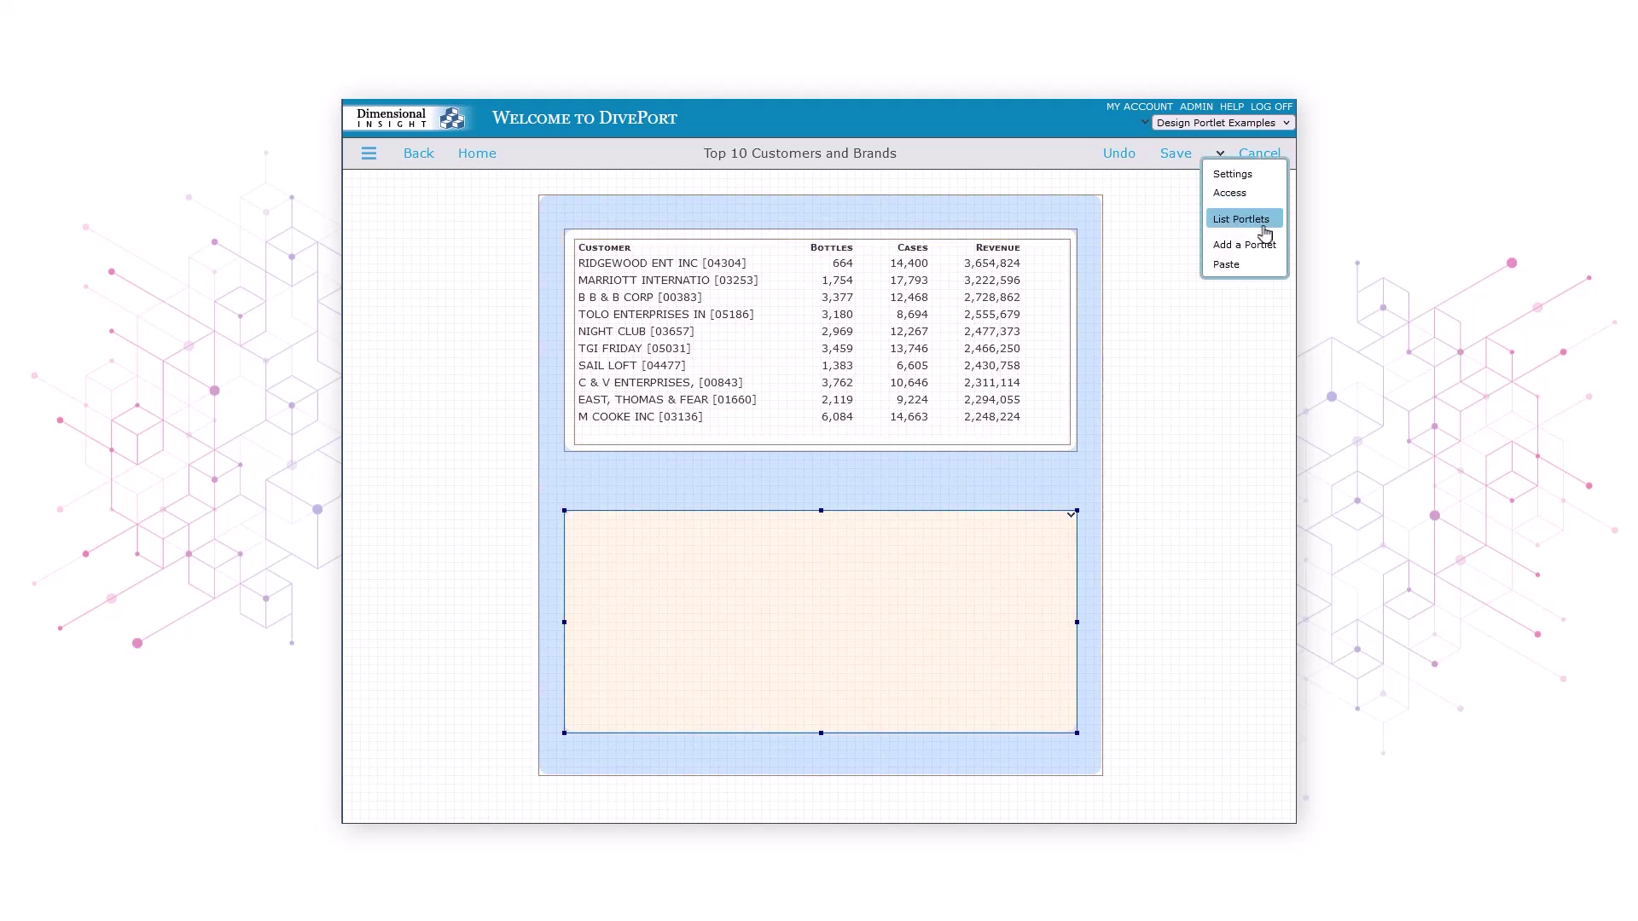
{"action": "left_click", "coordinate": [1241, 220]}
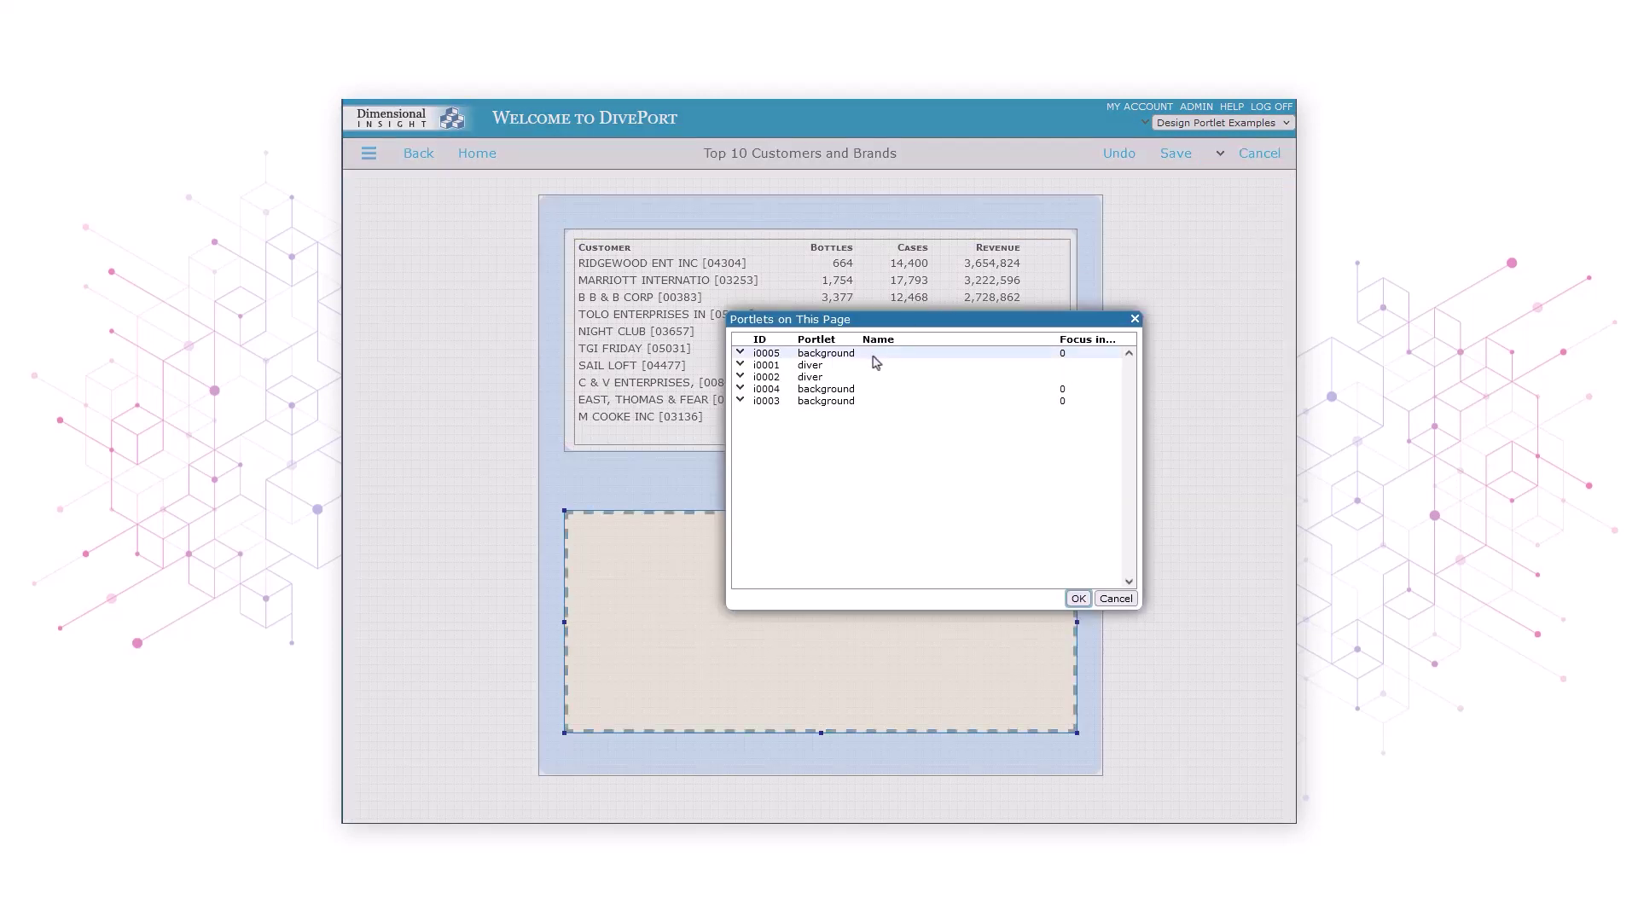
{"action": "left_click_drag", "start_coordinate": [874, 362], "coordinate": [873, 383]}
{"action": "left_click", "coordinate": [1078, 599]}
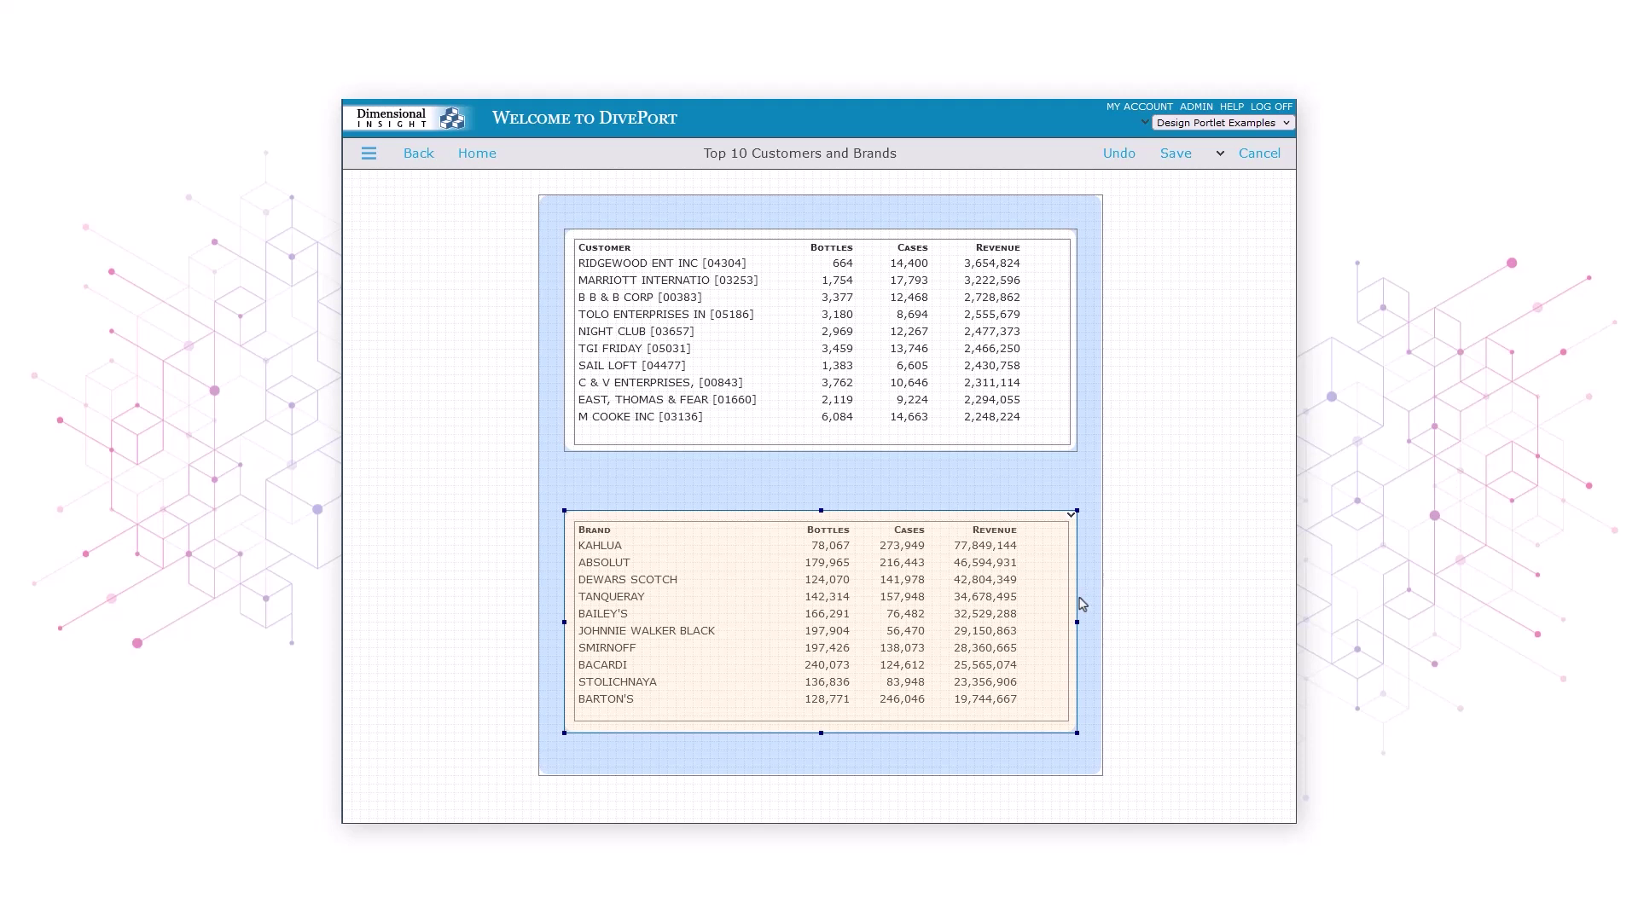
- Add a Text background portlet to the page reading 'Top 10 Customers'
{"action": "left_click", "coordinate": [1220, 155]}
{"action": "left_click", "coordinate": [1268, 256]}
{"action": "double_click", "coordinate": [664, 395]}
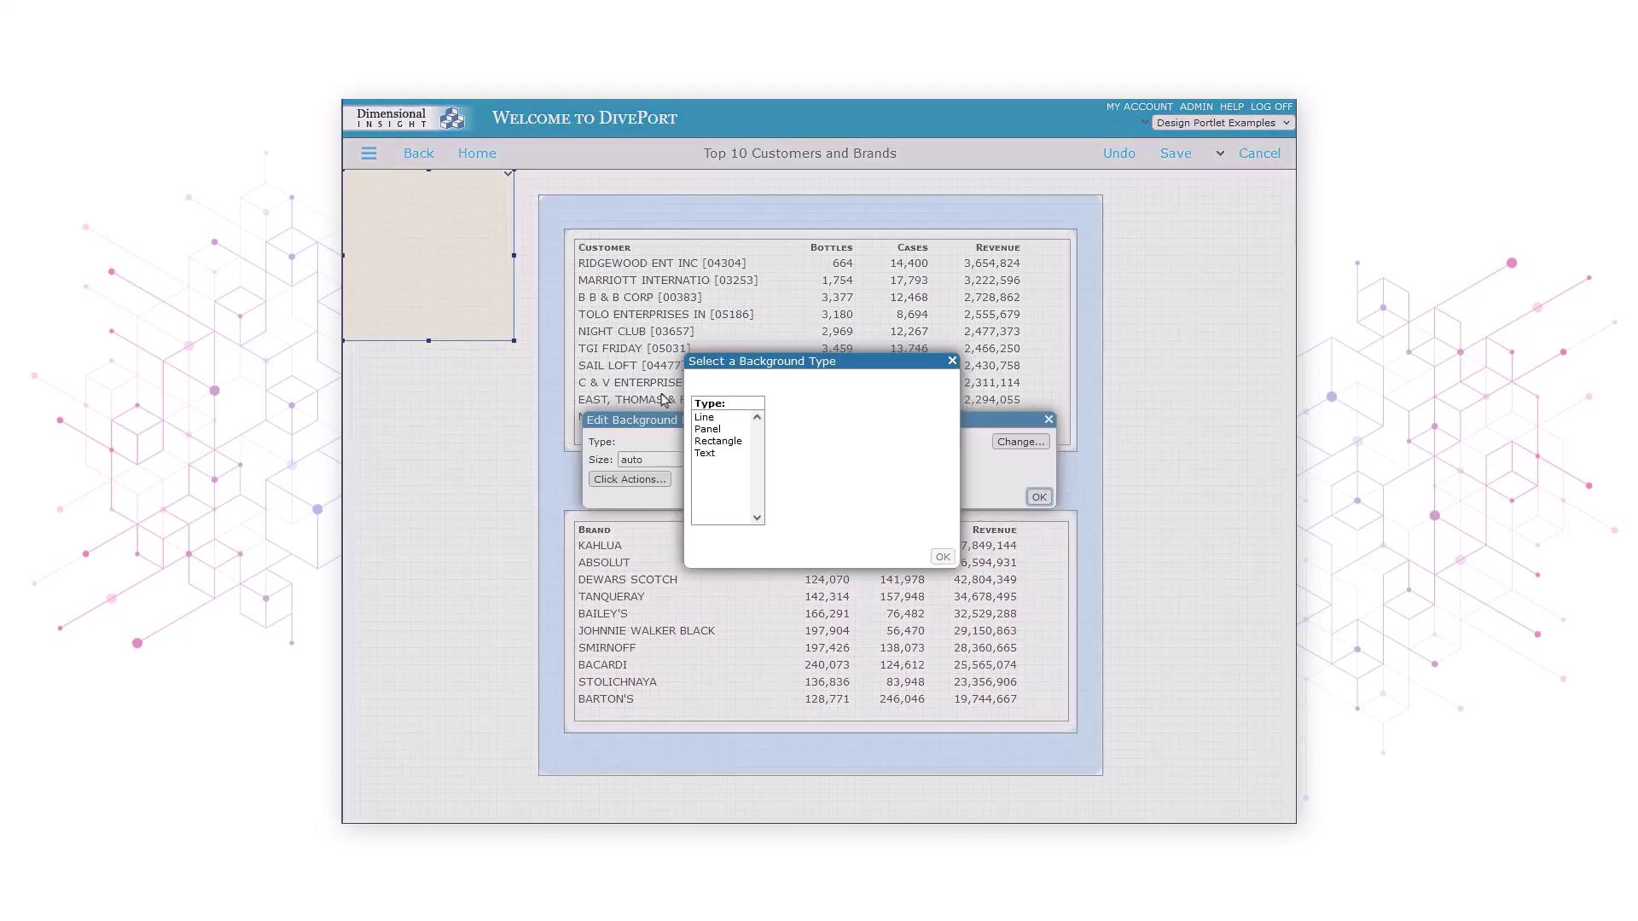
{"action": "left_click", "coordinate": [718, 454]}
{"action": "left_click", "coordinate": [942, 556]}
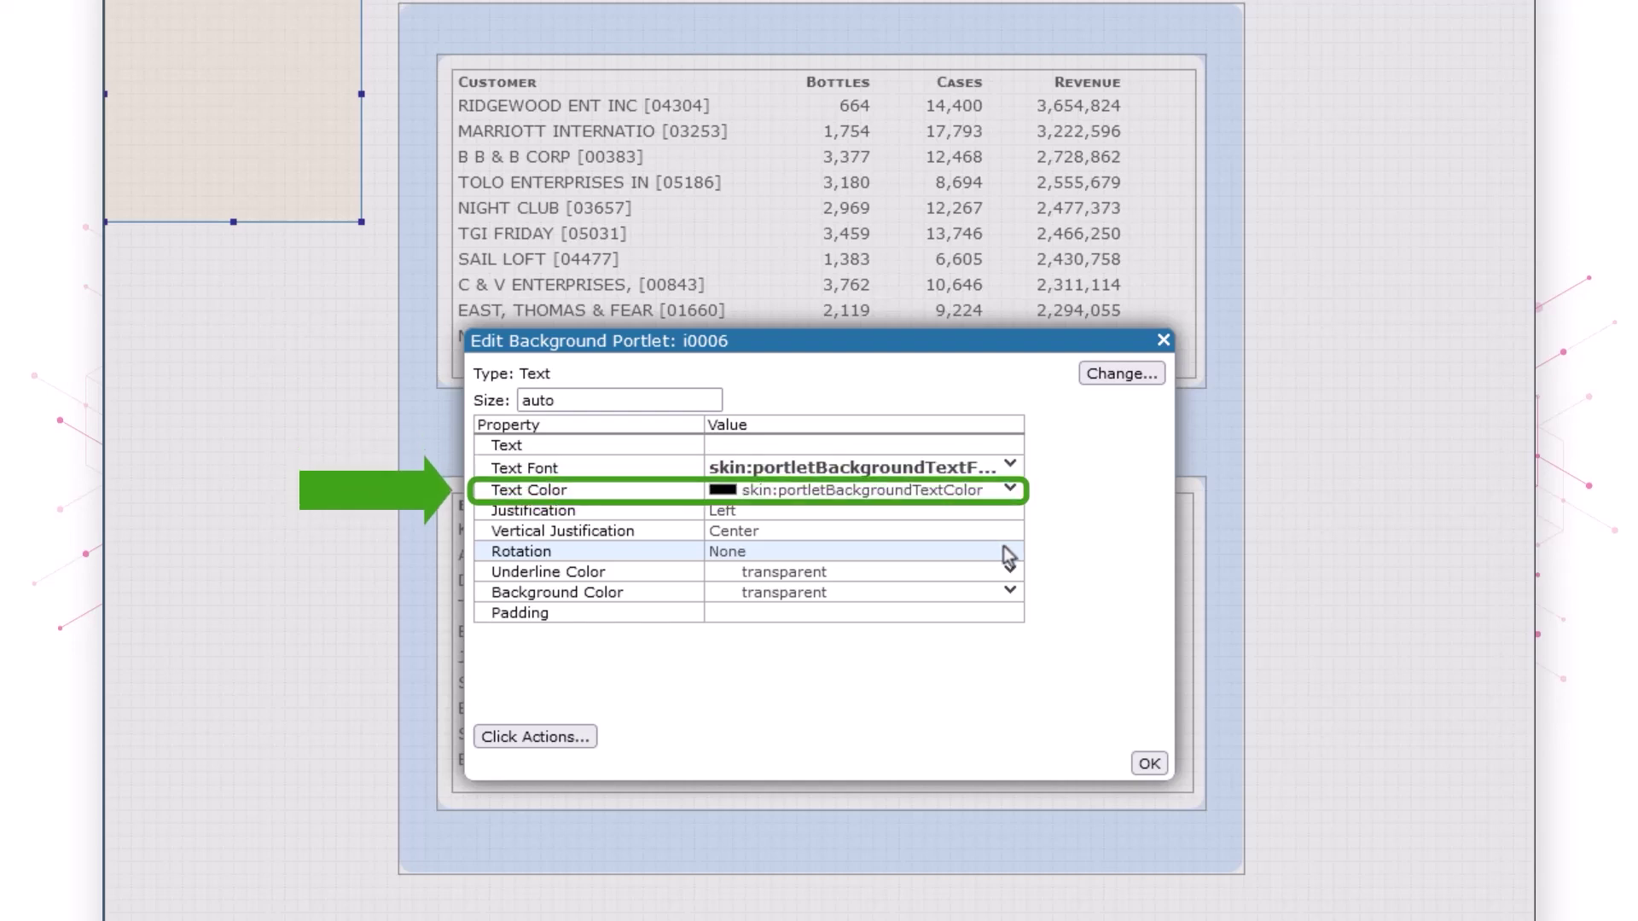
{"action": "left_click", "coordinate": [837, 444]}
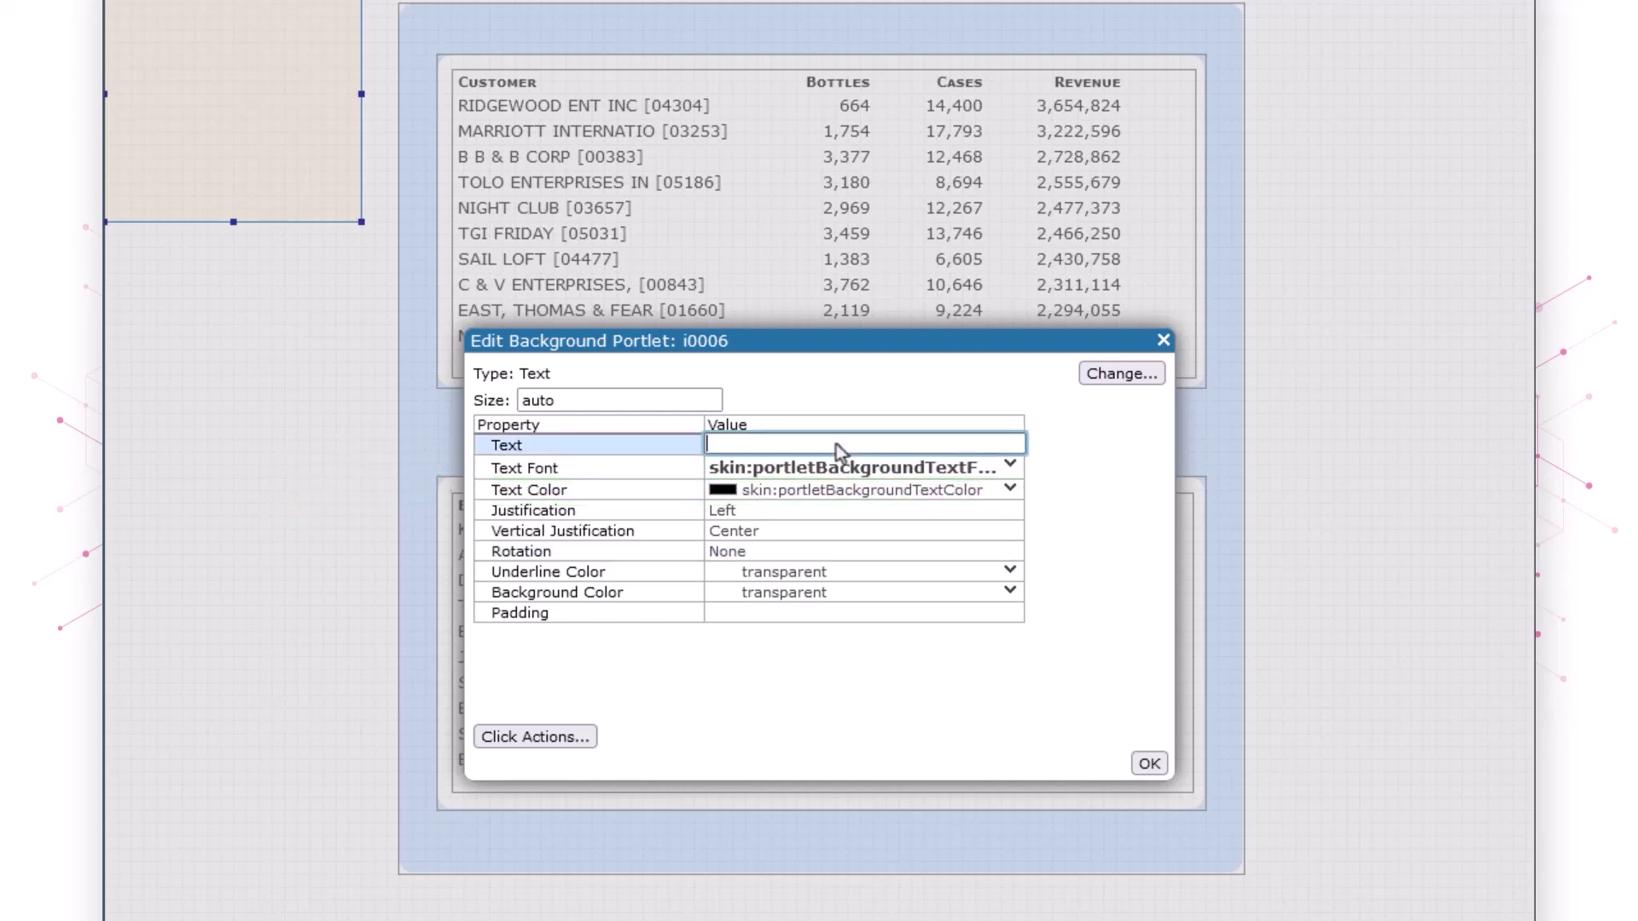
{"action": "type", "text": "Top 10 Customers"}
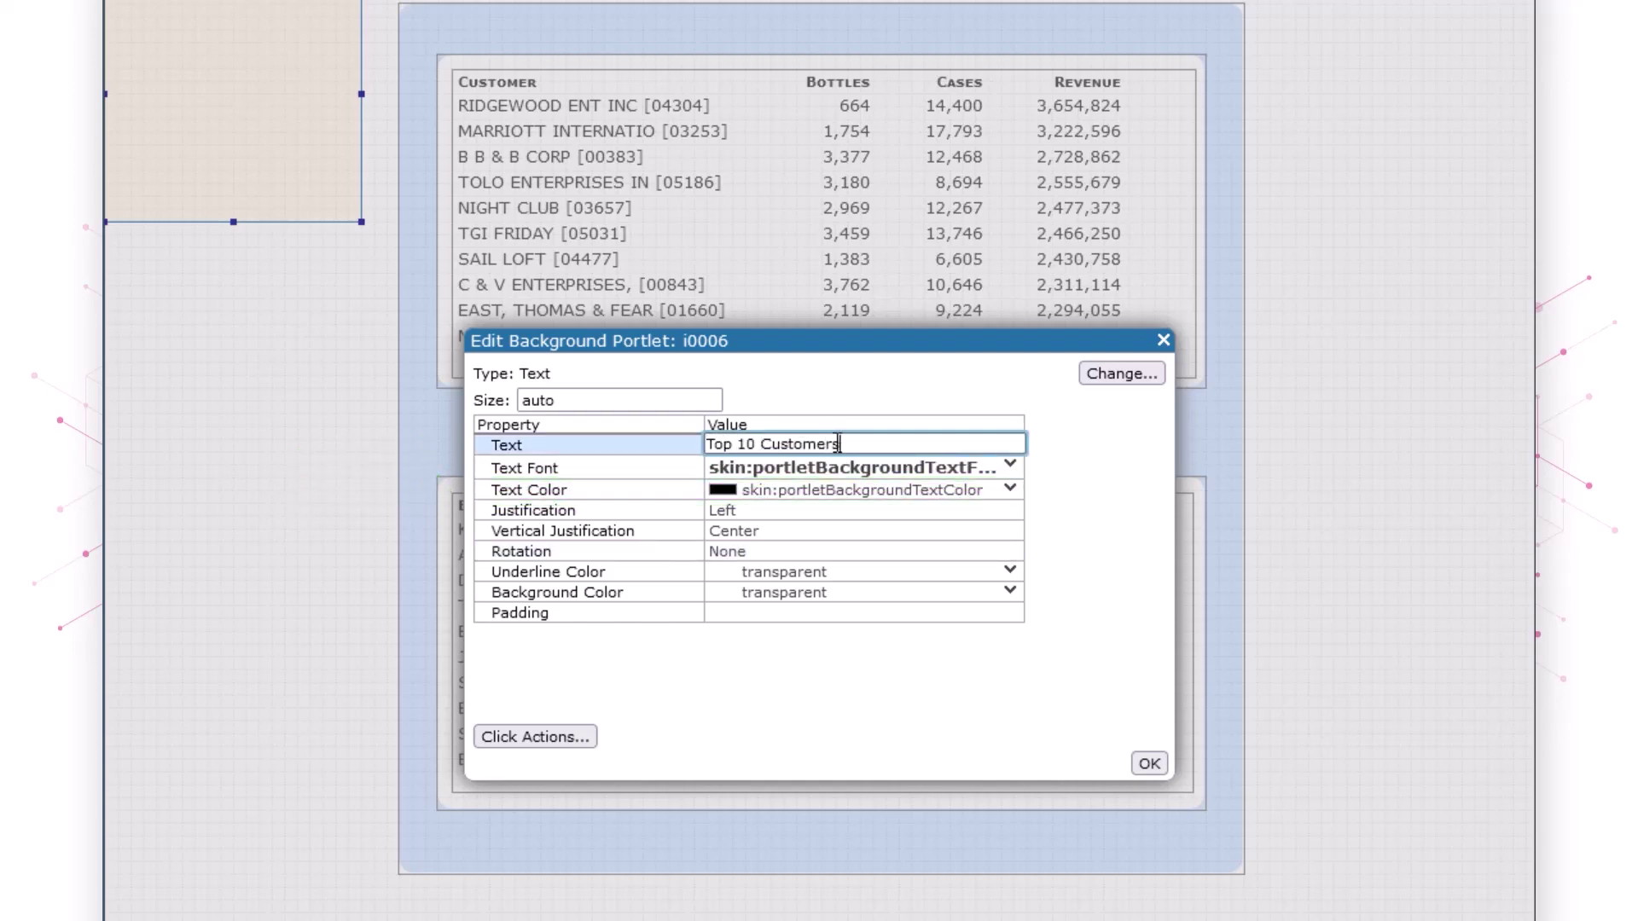
{"action": "left_click", "coordinate": [1147, 764]}
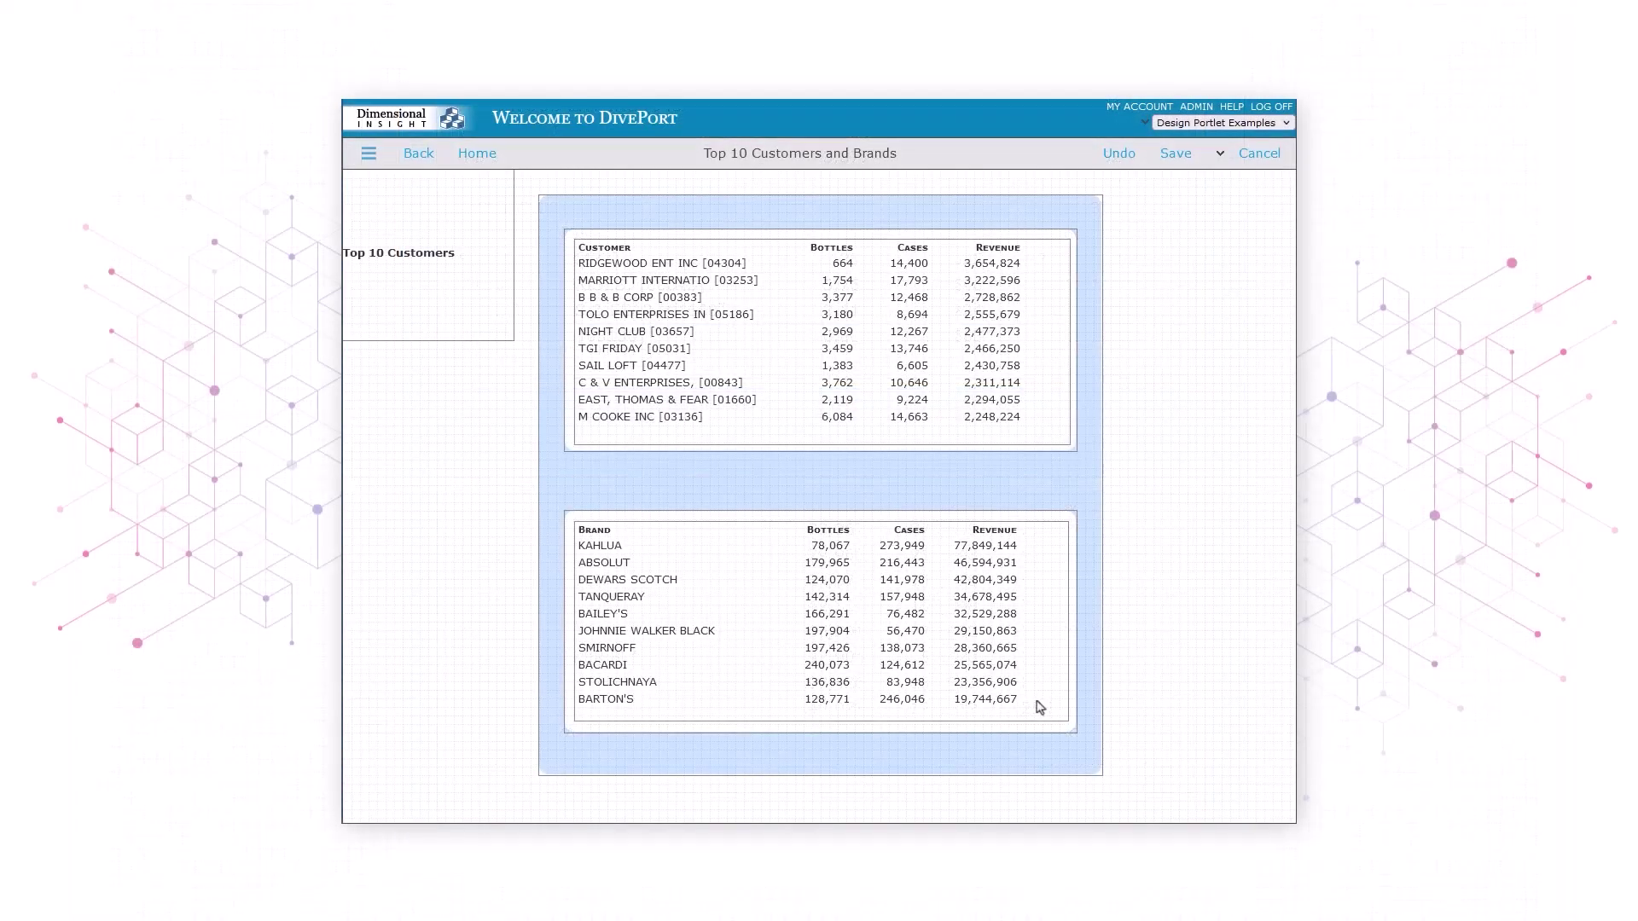
- Place the Top 10 Customers title above the customer table and paste a copy above the brand table
{"action": "left_click", "coordinate": [491, 314]}
{"action": "left_click_drag", "start_coordinate": [433, 182], "coordinate": [671, 228]}
{"action": "right_click", "coordinate": [691, 221]}
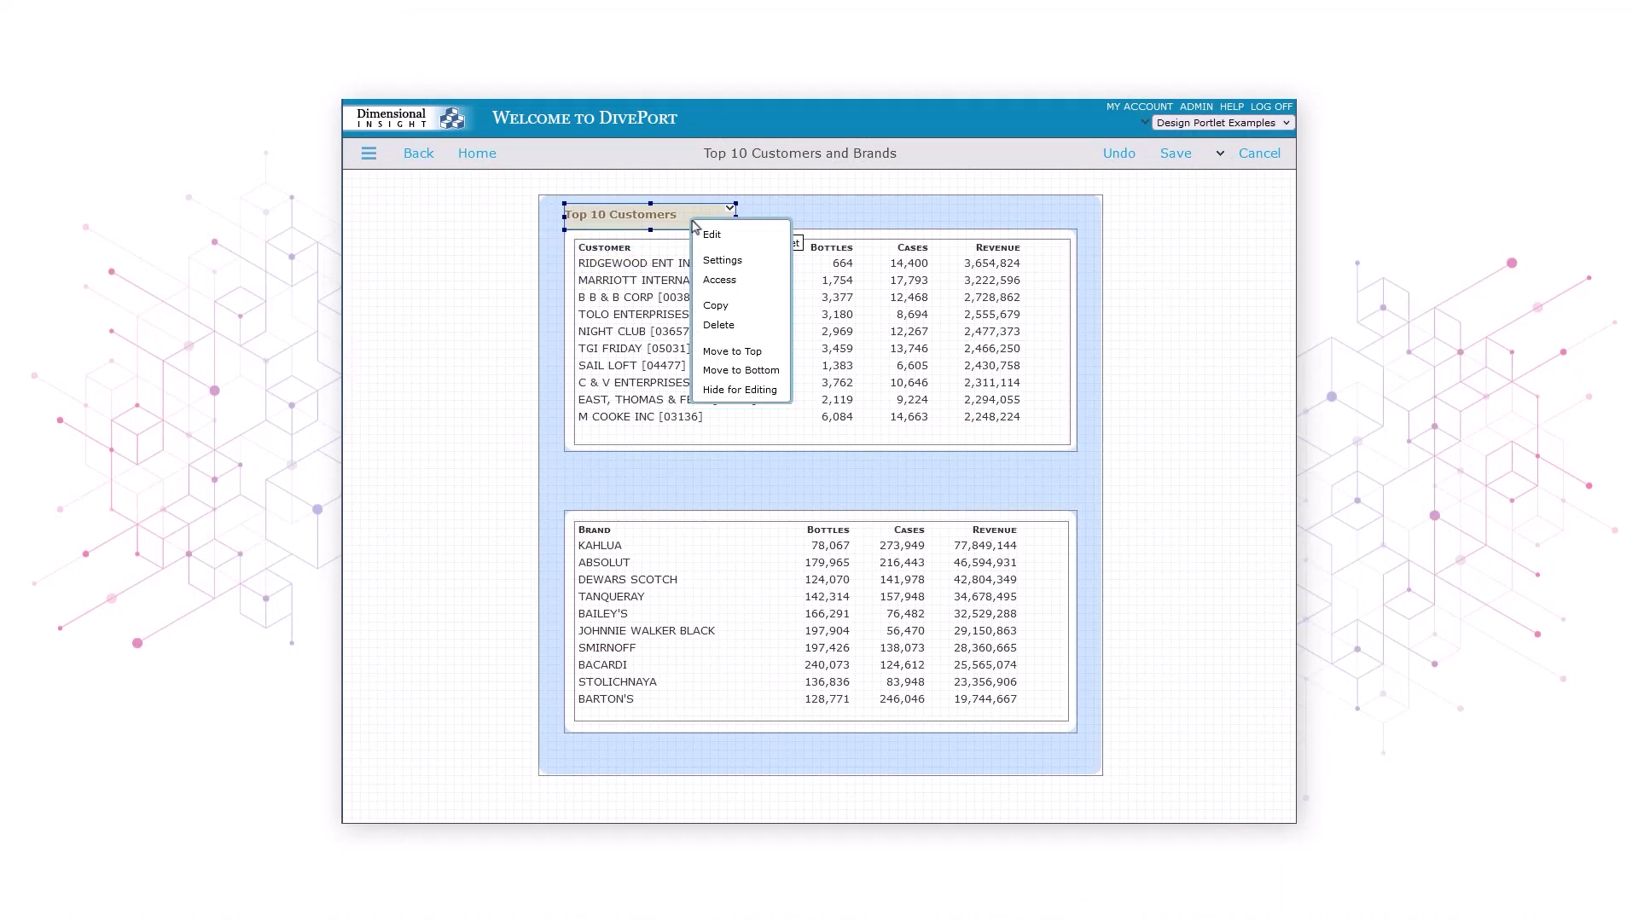
{"action": "left_click", "coordinate": [718, 312]}
{"action": "right_click", "coordinate": [1119, 482]}
{"action": "left_click", "coordinate": [1147, 597]}
{"action": "left_click_drag", "start_coordinate": [727, 267], "coordinate": [685, 506]}
- Change the copied title's text to 'Top 10 Brands'
{"action": "right_click", "coordinate": [688, 508]}
{"action": "left_click", "coordinate": [712, 535]}
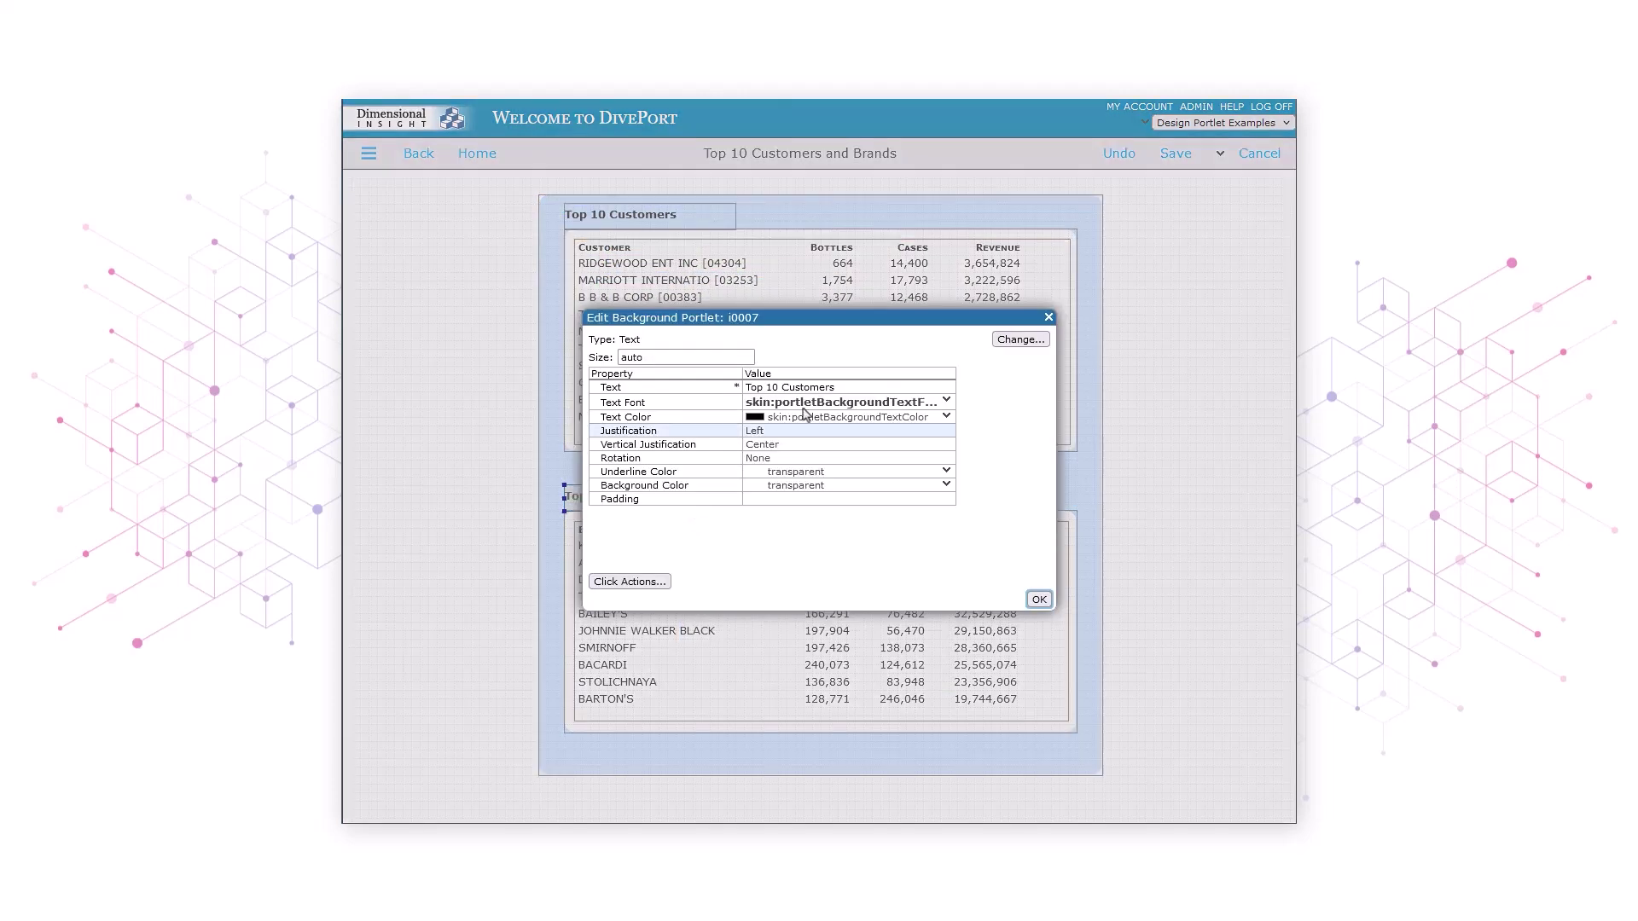
{"action": "left_click", "coordinate": [843, 388]}
{"action": "left_click", "coordinate": [843, 388]}
{"action": "key", "text": "BackSpace"}
{"action": "key", "text": "BackSpace"}
{"action": "key", "text": "BackSpace"}
{"action": "key", "text": "BackSpace"}
{"action": "key", "text": "BackSpace"}
{"action": "key", "text": "BackSpace"}
{"action": "key", "text": "BackSpace"}
{"action": "key", "text": "BackSpace"}
{"action": "key", "text": "BackSpace"}
{"action": "type", "text": "Brands"}
{"action": "key", "text": "Return"}
{"action": "left_click", "coordinate": [1039, 599]}
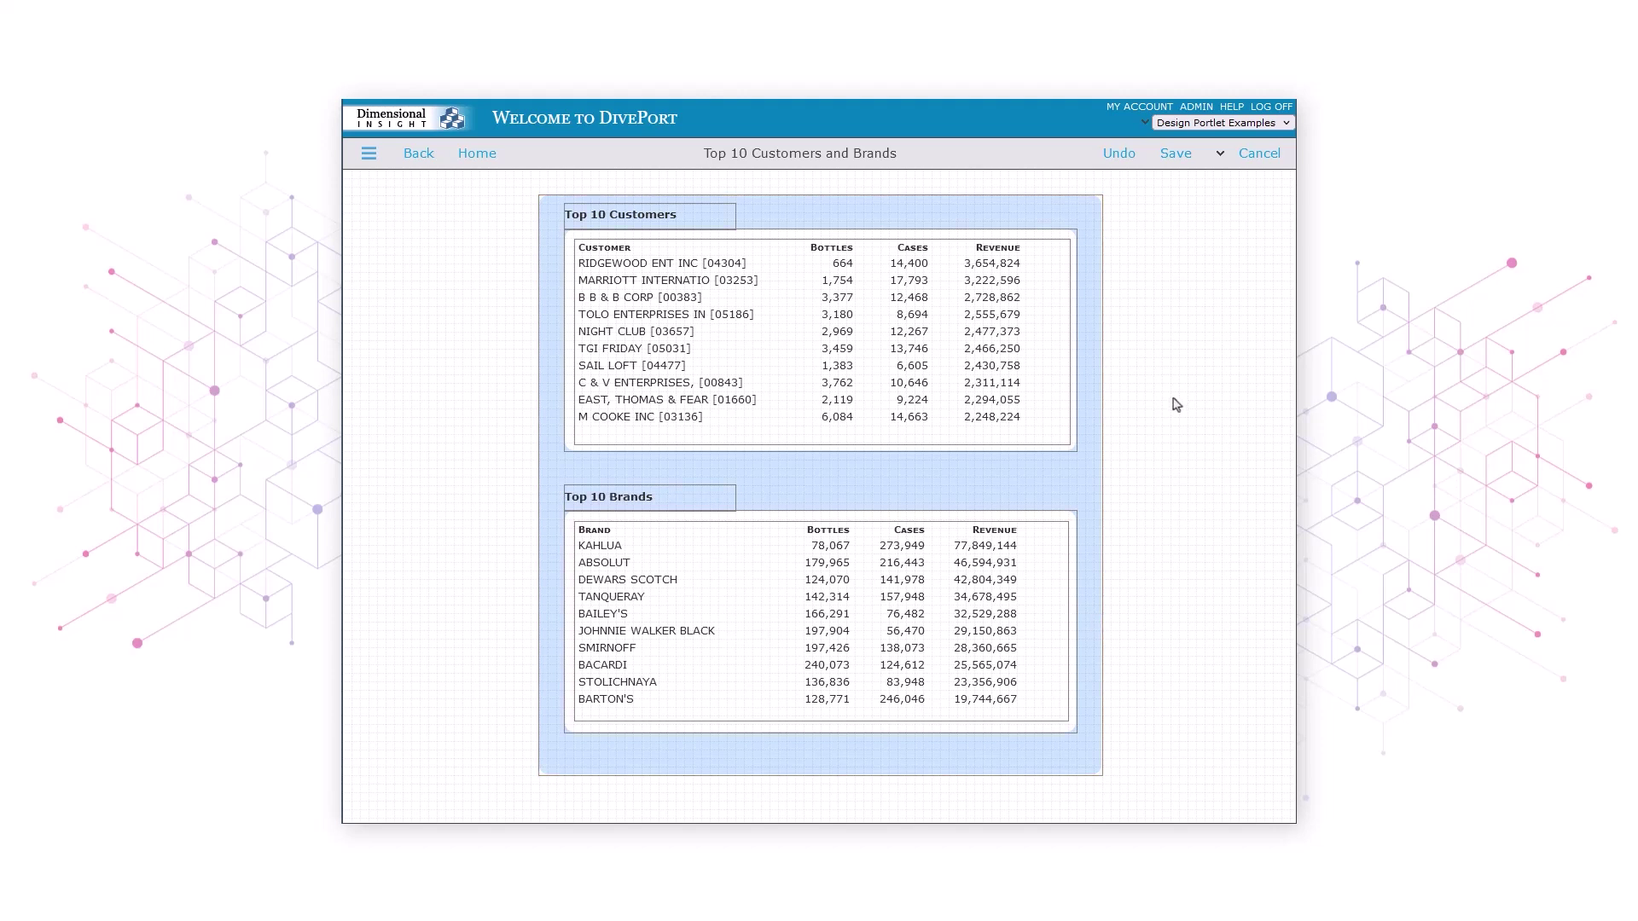
- Save the redesigned page and leave edit mode
{"action": "left_click", "coordinate": [1173, 154]}
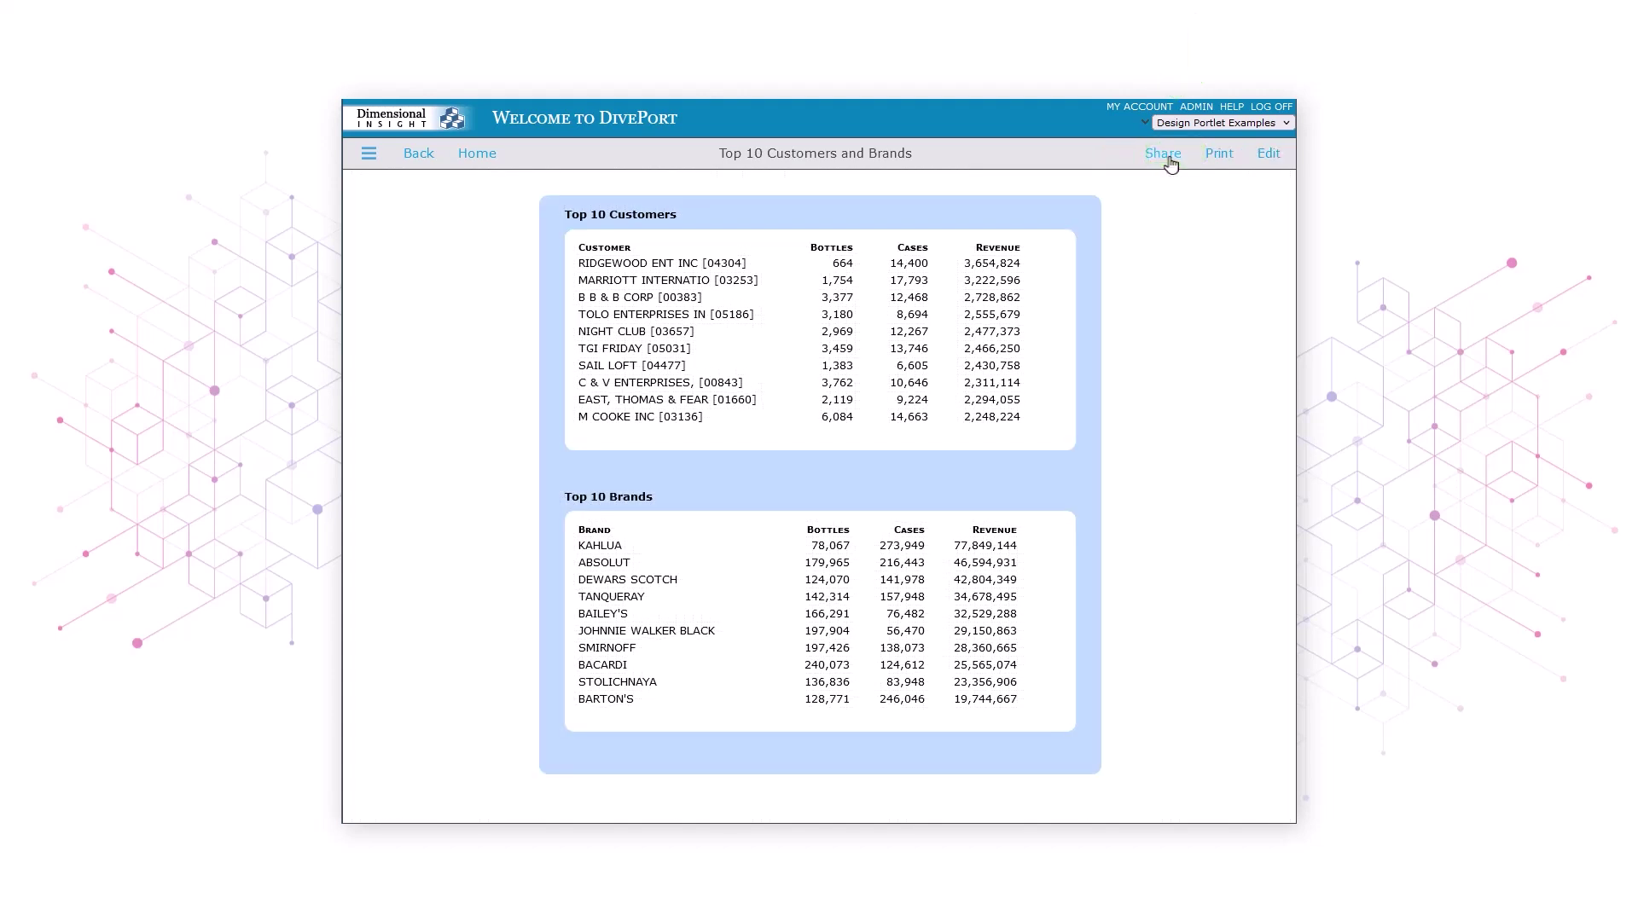